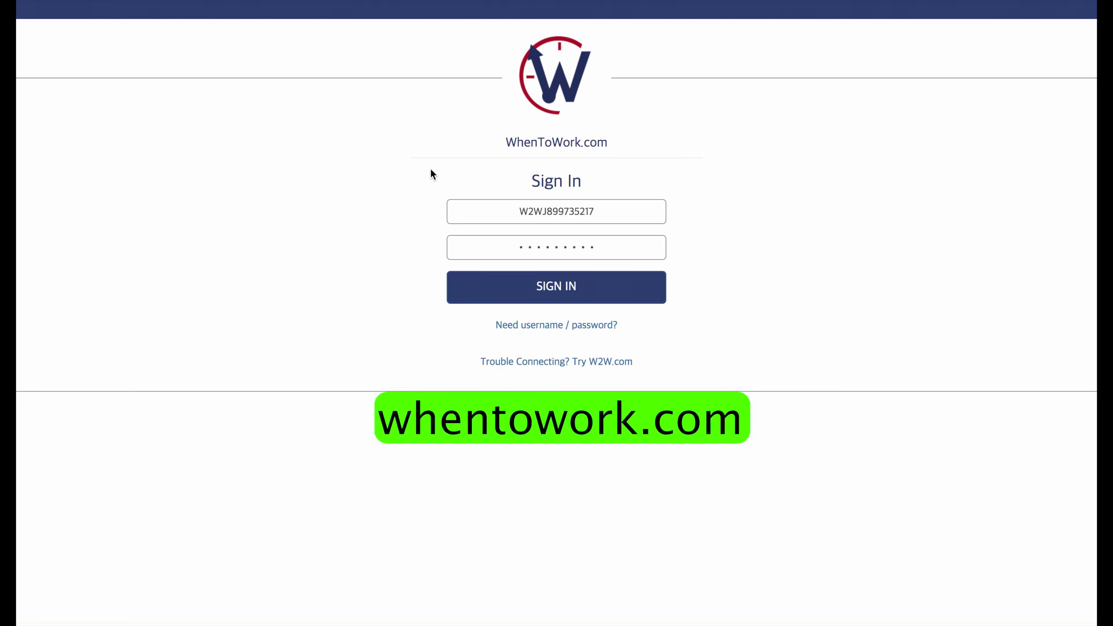
Sign in with the credentials already filled in and open the personal weekly schedule.
click(568, 292)
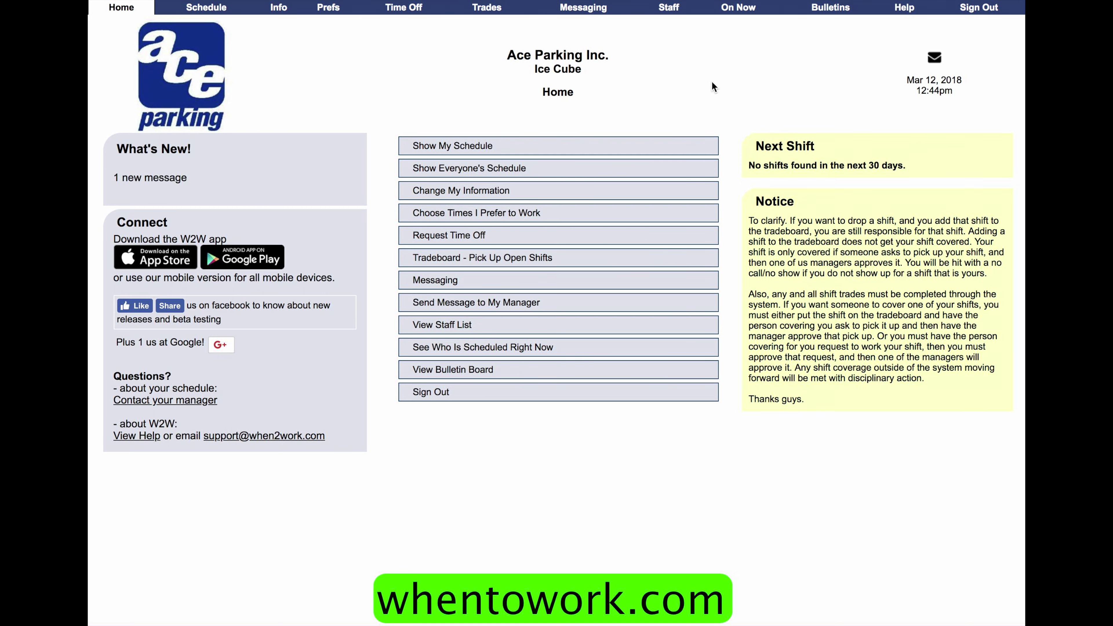
click(621, 153)
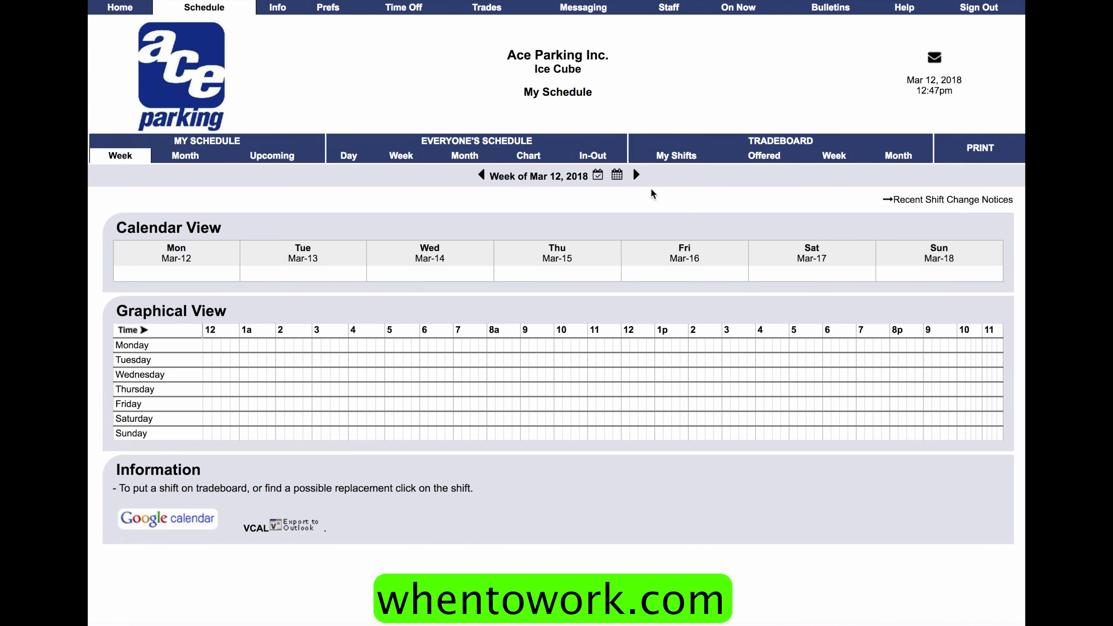
View the personal schedule for the week of Mar 19, 2018 and return to the week of Mar 12.
mouse_move(634, 173)
click(636, 175)
mouse_move(763, 182)
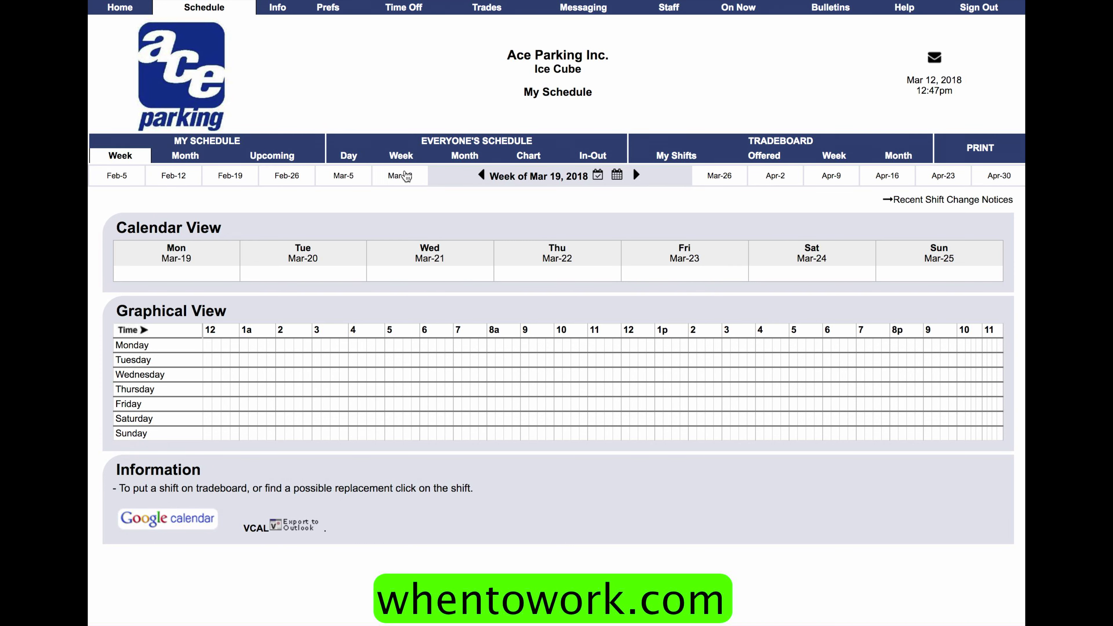
click(399, 176)
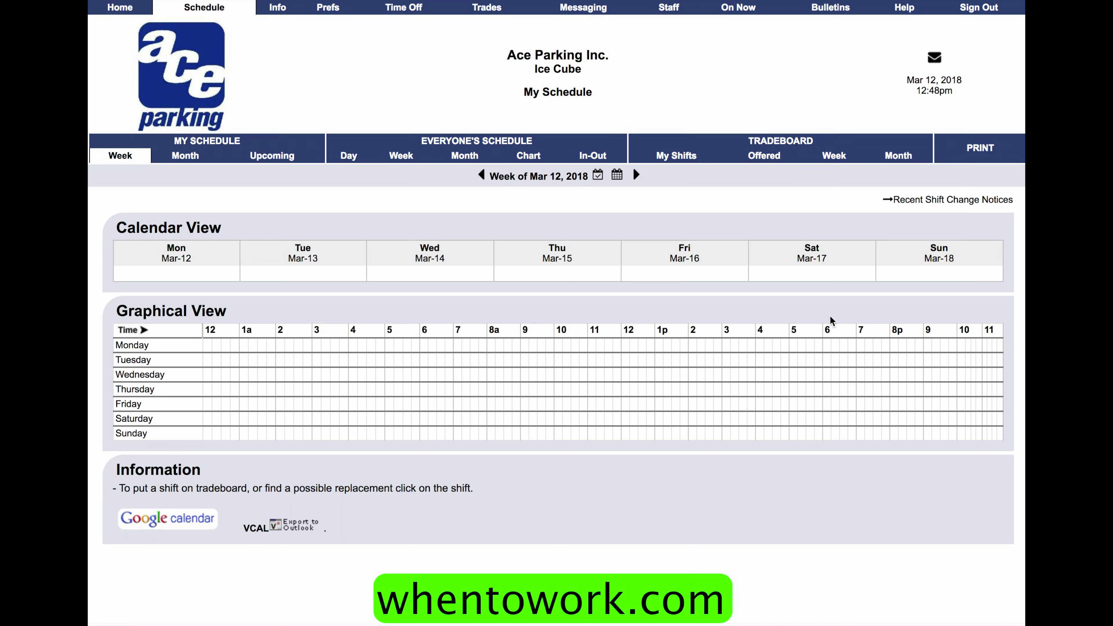
Open the date-specific work time preferences for Tuesday, Mar 13, 2018 and enlarge their window.
click(122, 7)
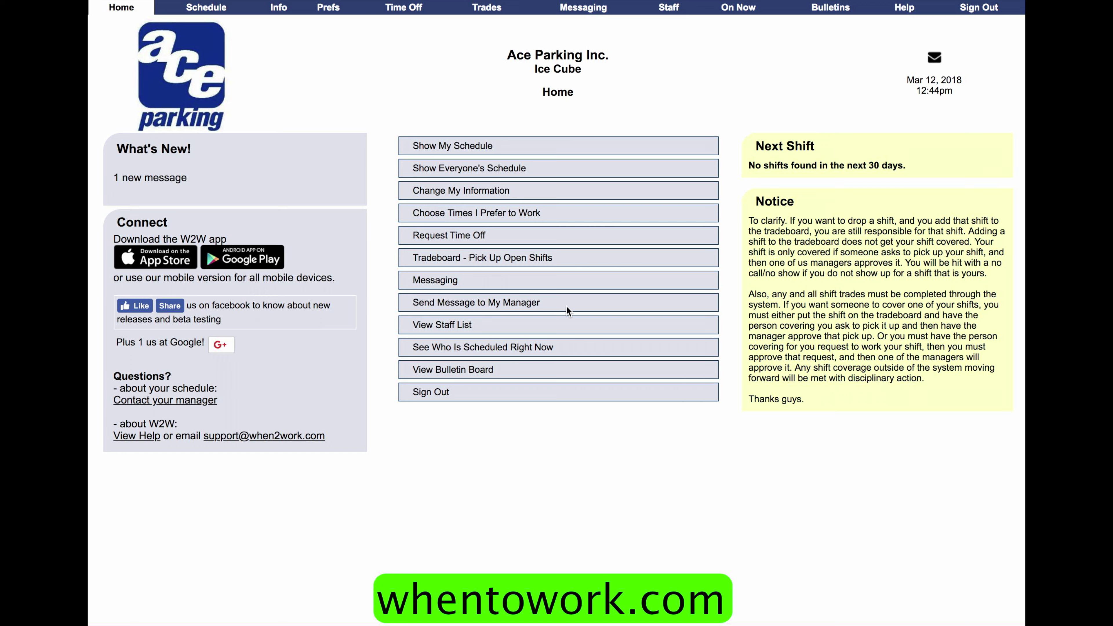
click(555, 214)
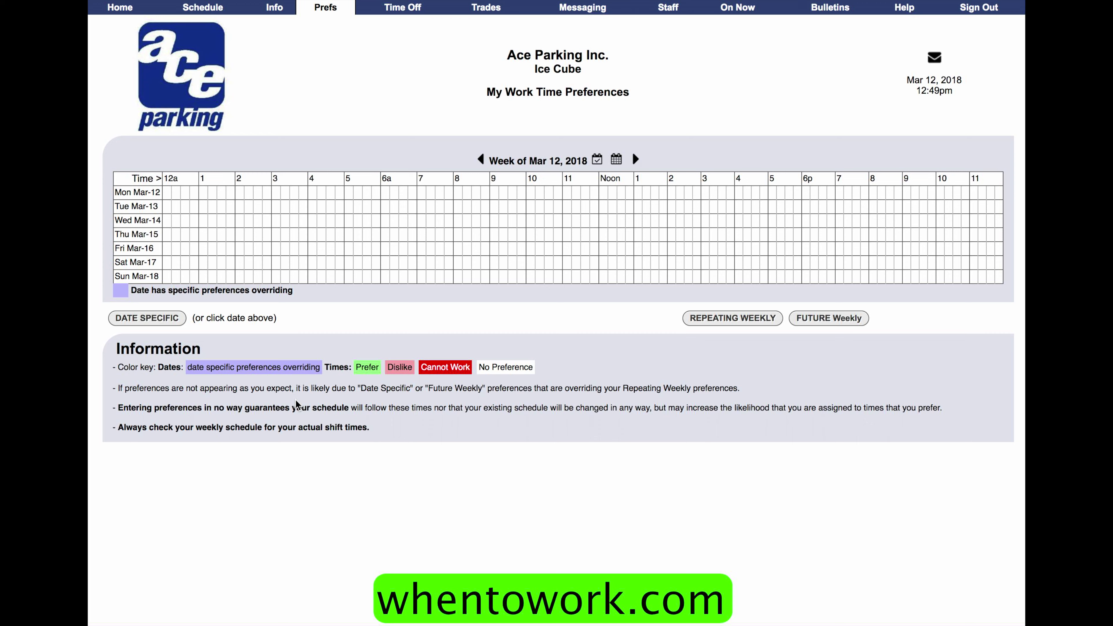
click(138, 210)
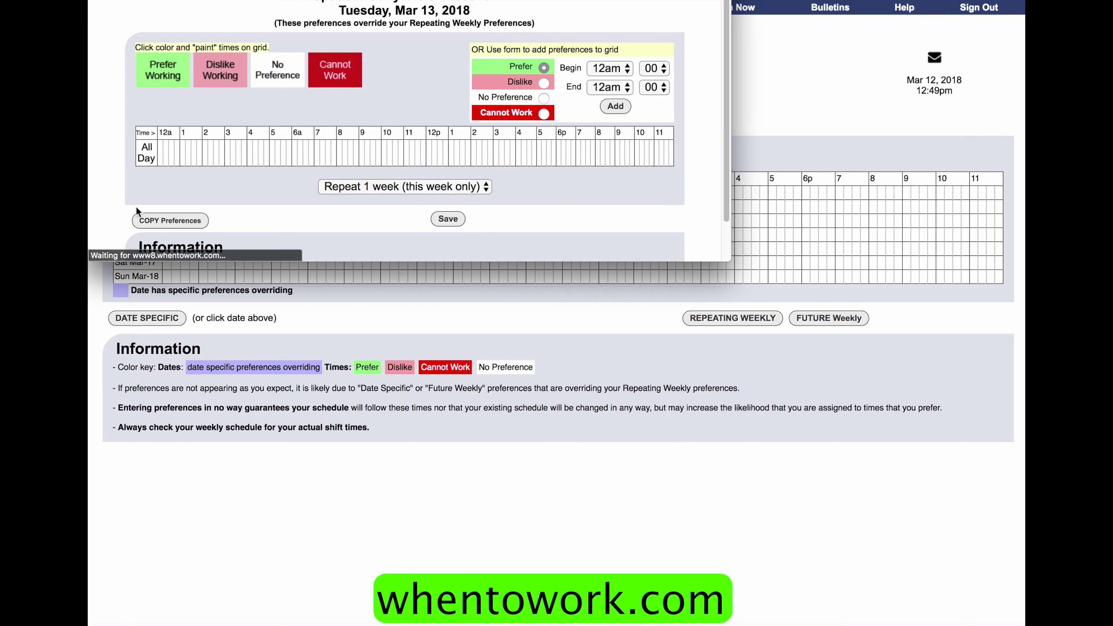
drag(730, 261, 784, 452)
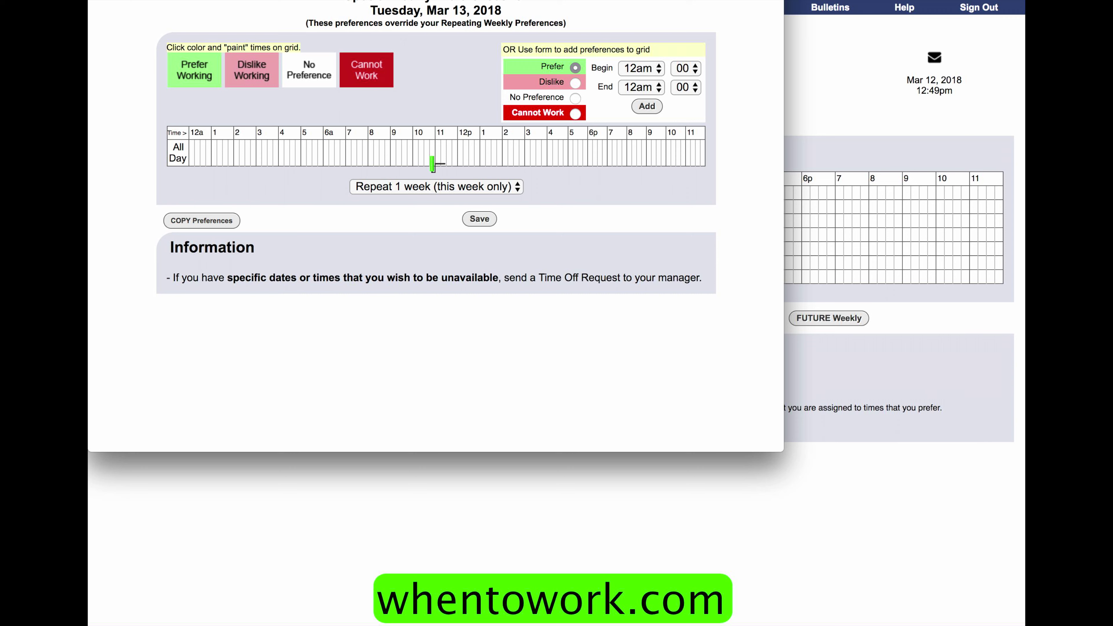
Add a Cannot Work preference from 9am to 12pm for Tuesday, Mar 13.
click(367, 70)
click(642, 68)
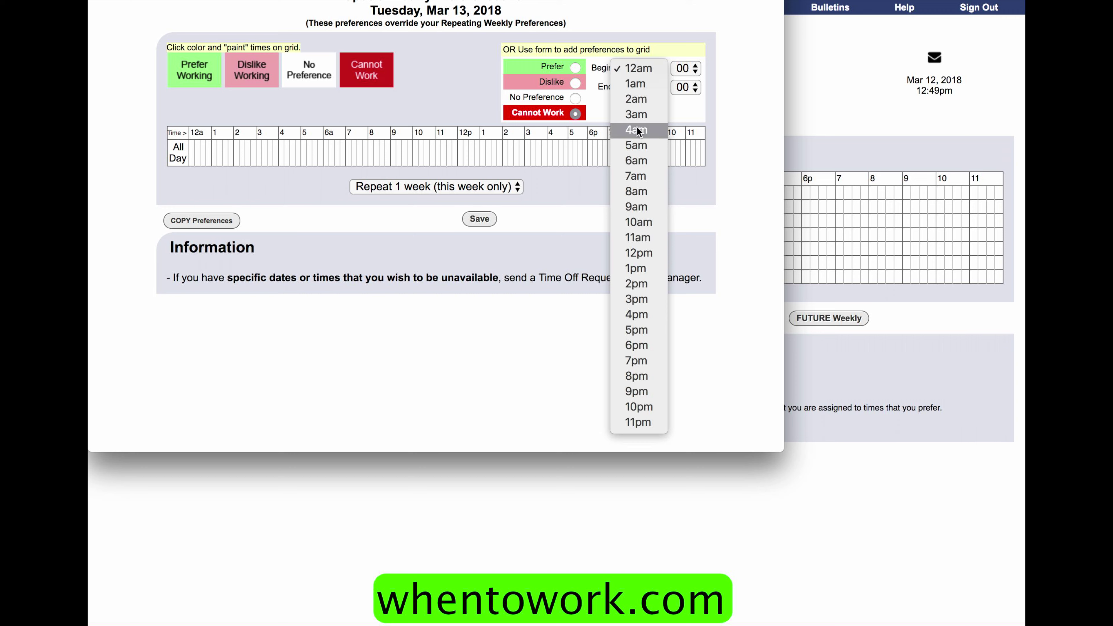
click(645, 208)
click(641, 87)
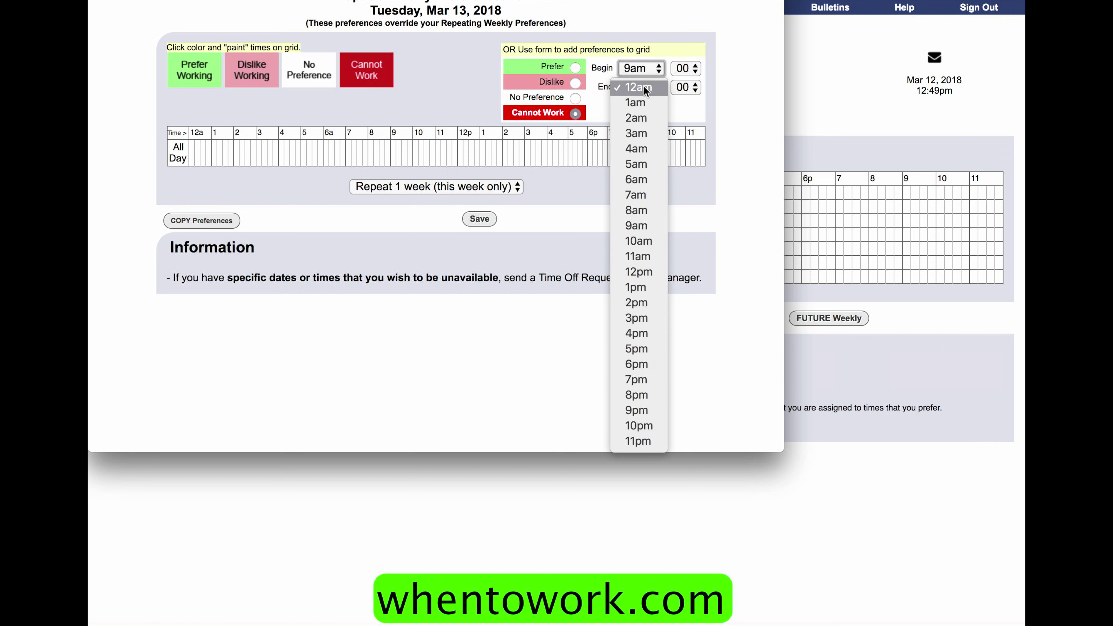
click(647, 272)
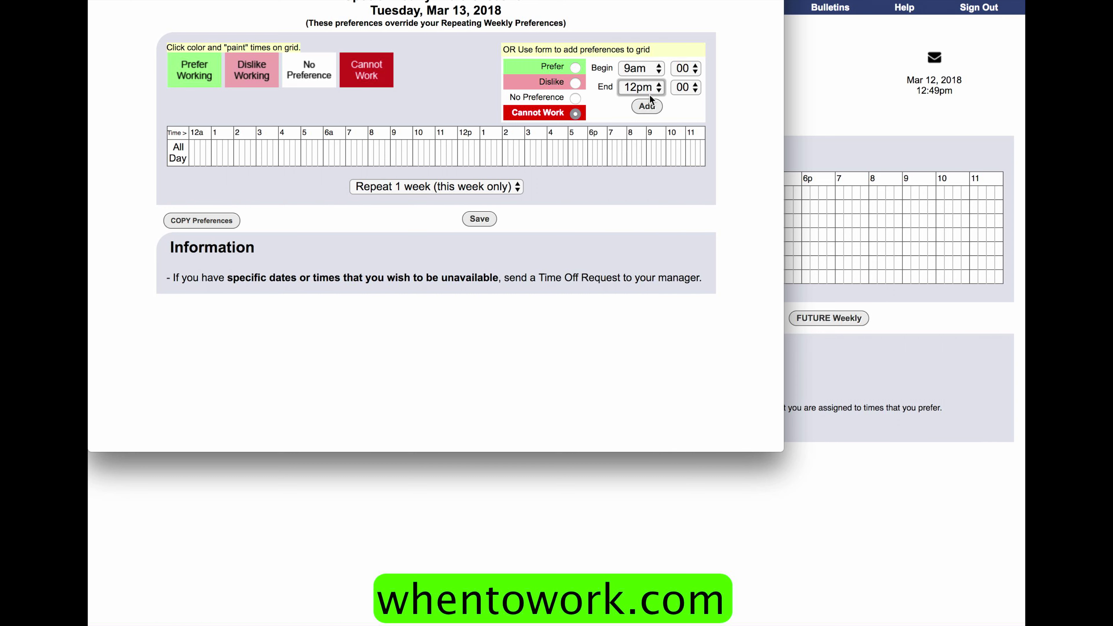
click(647, 107)
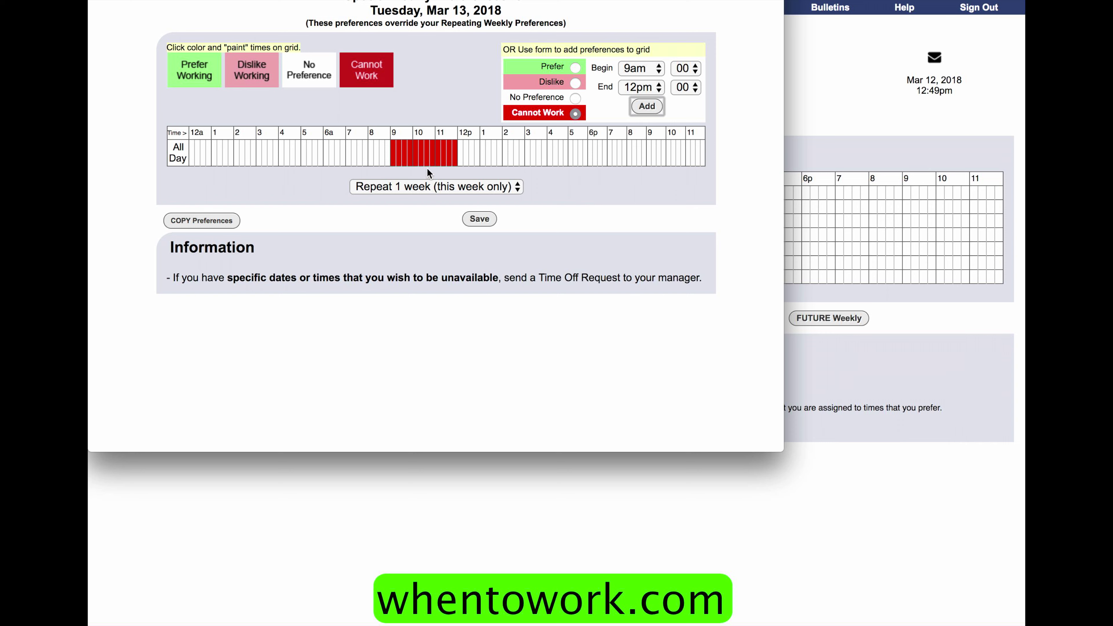
Repeat the Tuesday preference for 8 weeks and save it.
click(476, 185)
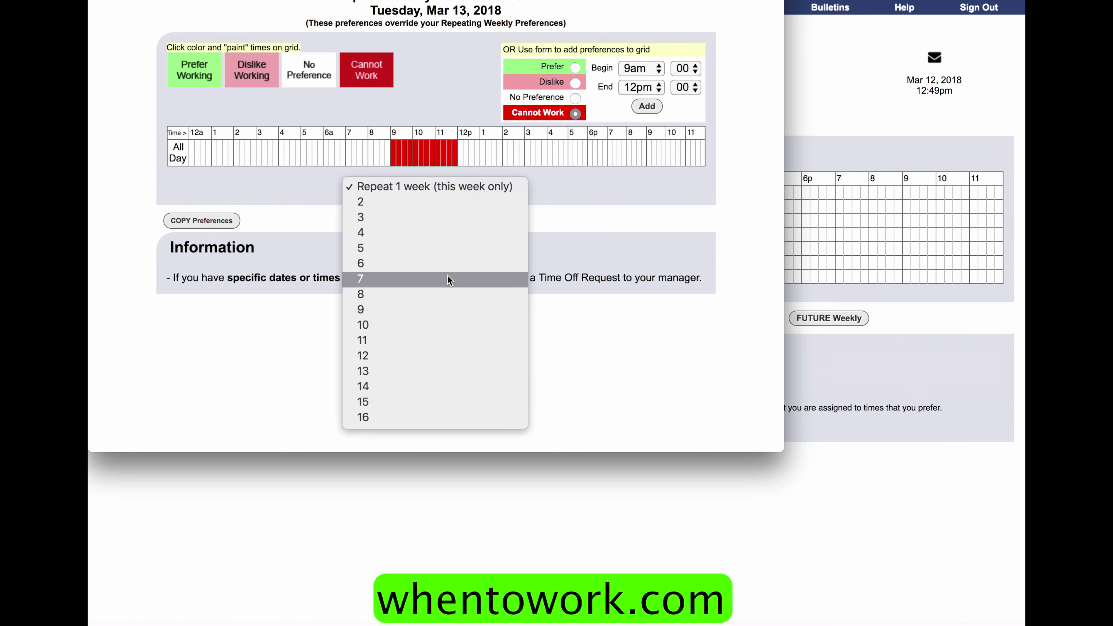
click(447, 290)
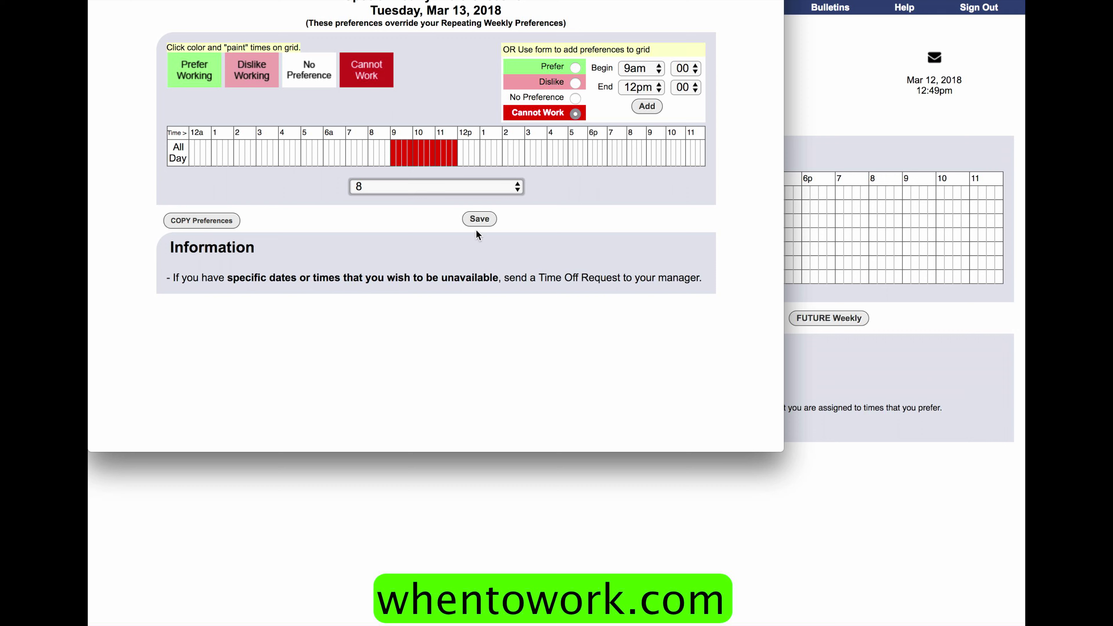
click(482, 218)
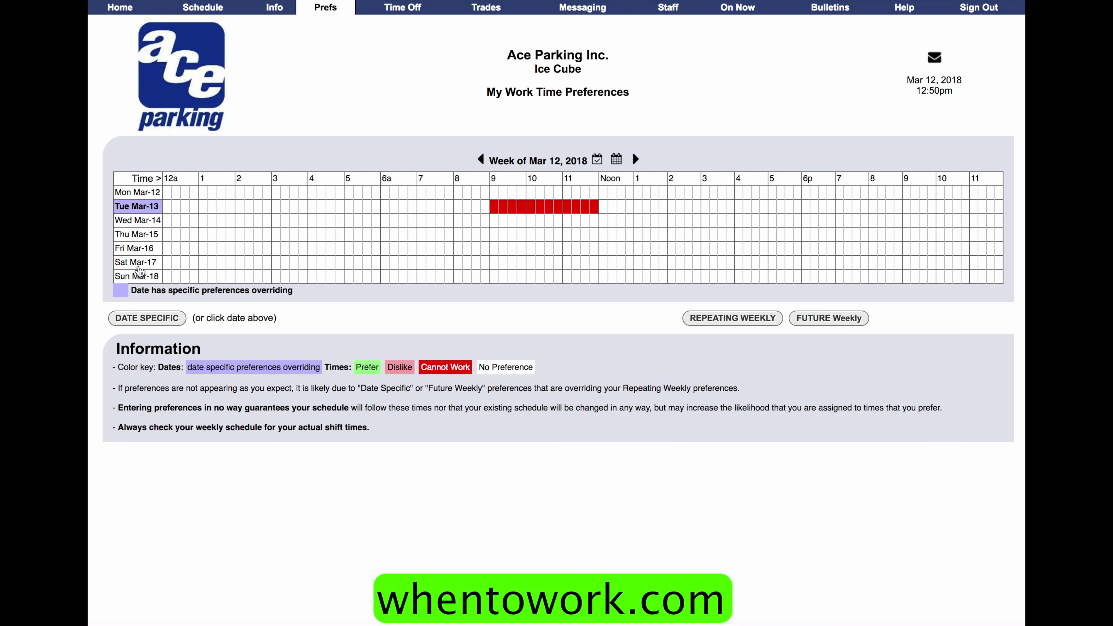
Mark Friday, Mar 16, 2018 as Prefer Working from 8am to the end of the day and save the preference.
click(140, 250)
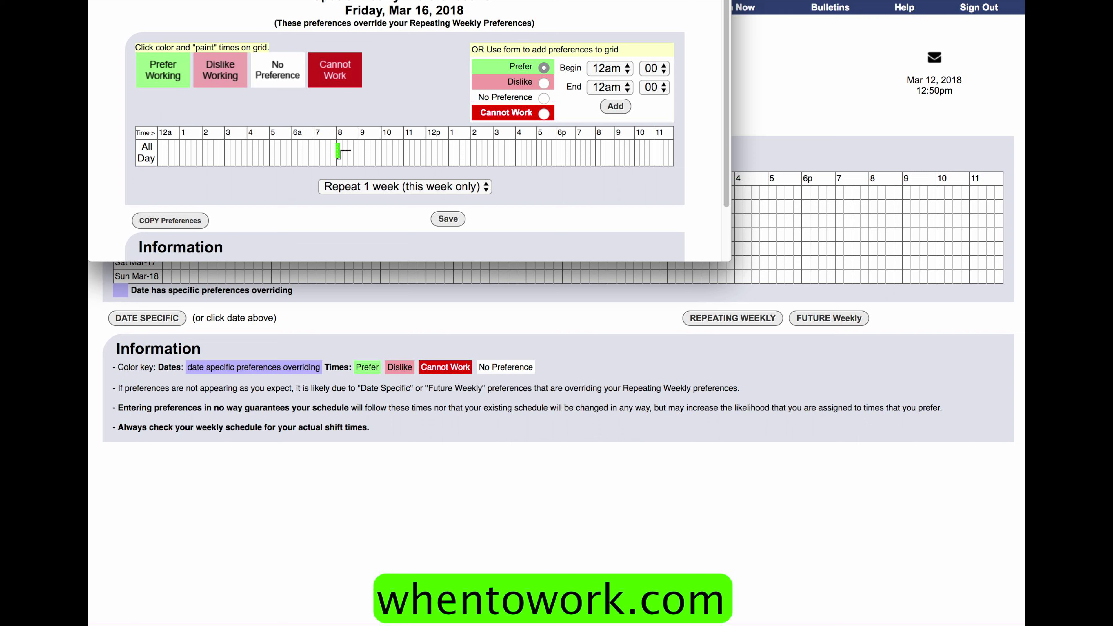
mouse_move(337, 150)
mouse_down()
mouse_move(461, 176)
mouse_move(607, 153)
mouse_move(671, 160)
mouse_up()
mouse_move(405, 152)
mouse_down()
mouse_move(480, 153)
mouse_move(338, 152)
mouse_up()
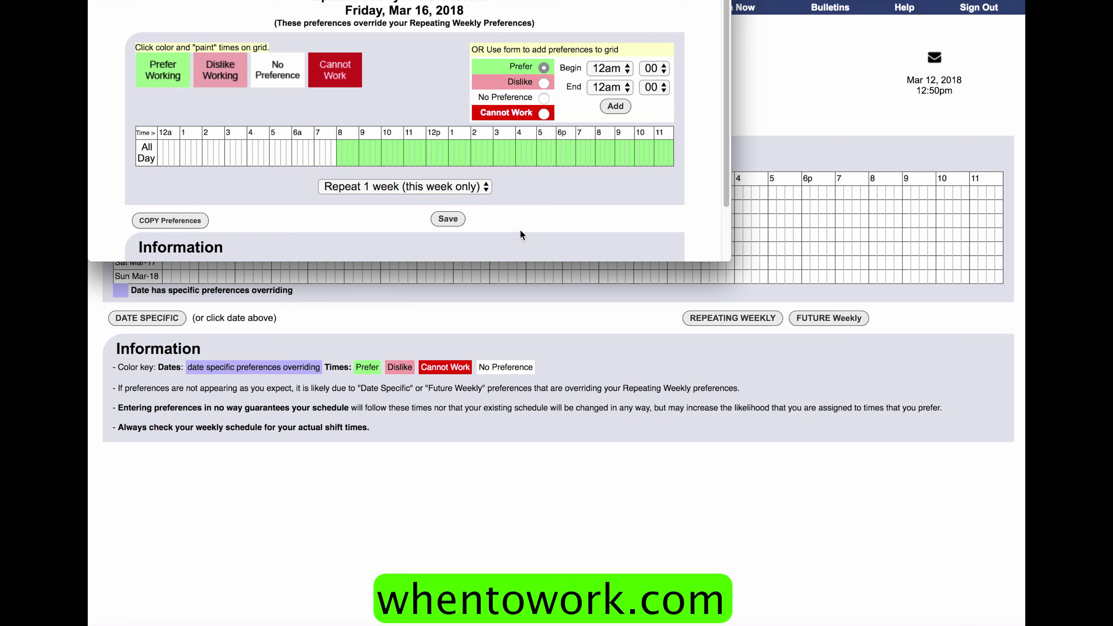
click(448, 219)
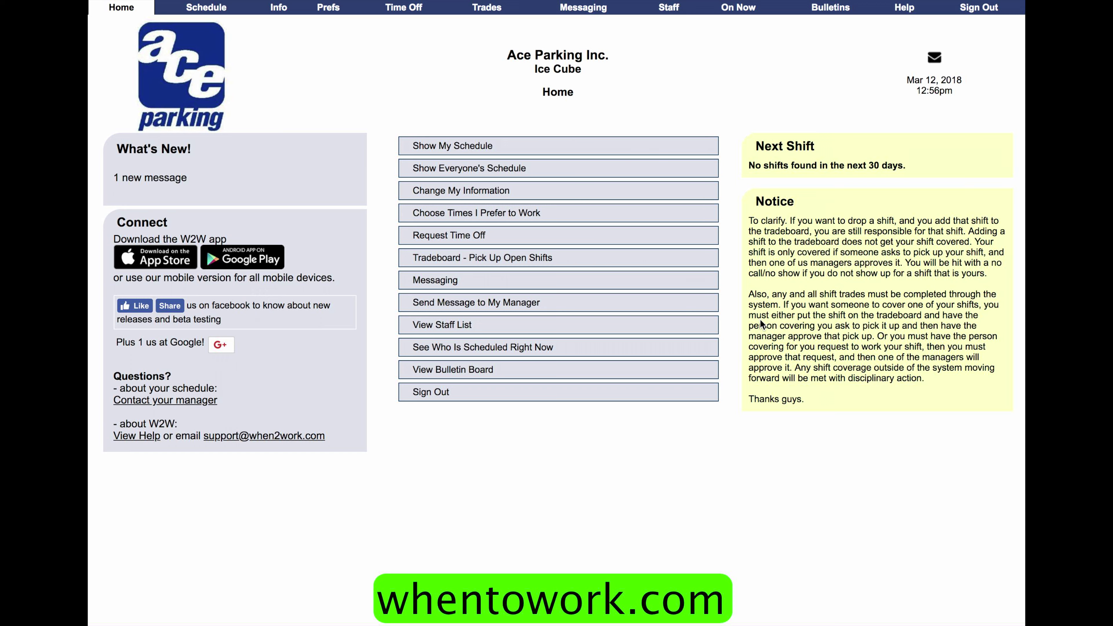
Submit a time off request for 3 full days starting 3/21/2018 with the comment "sisters wedding".
click(514, 238)
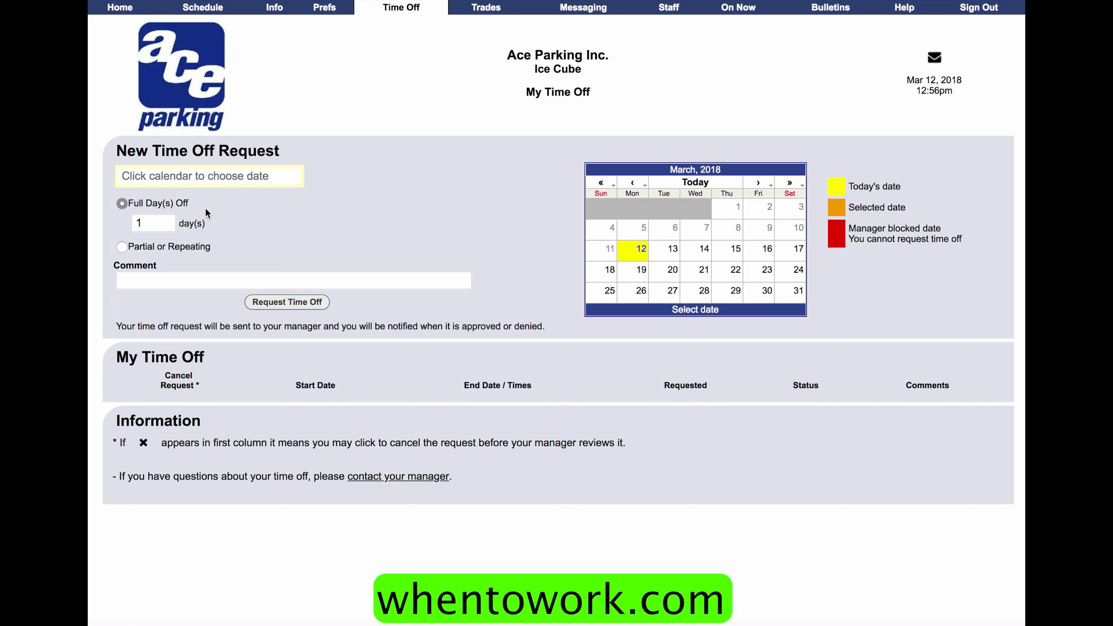
click(701, 274)
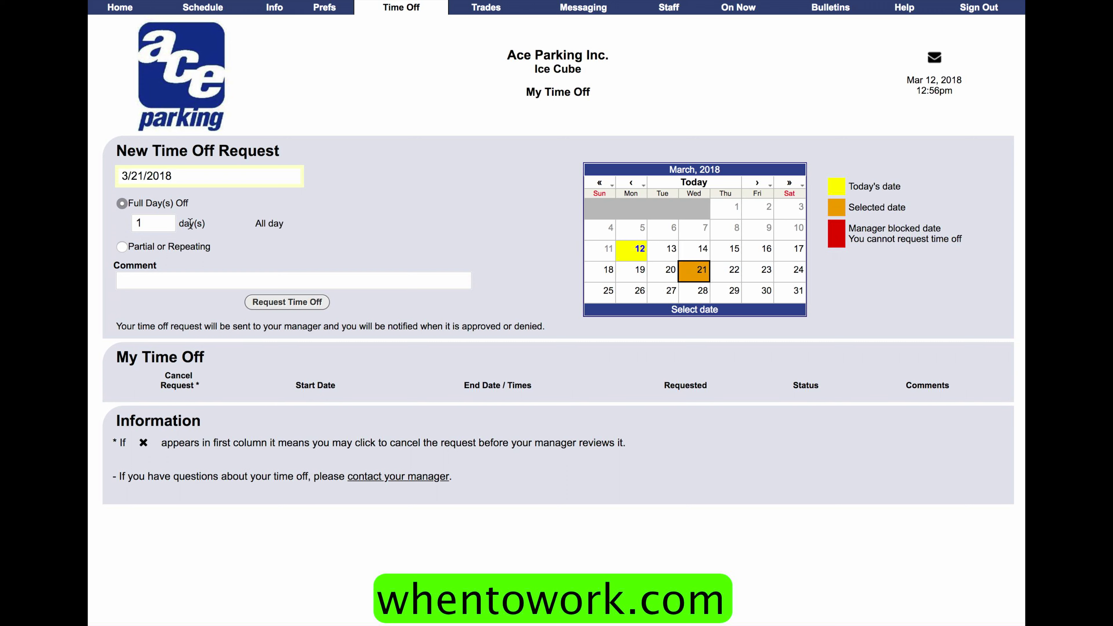
click(167, 221)
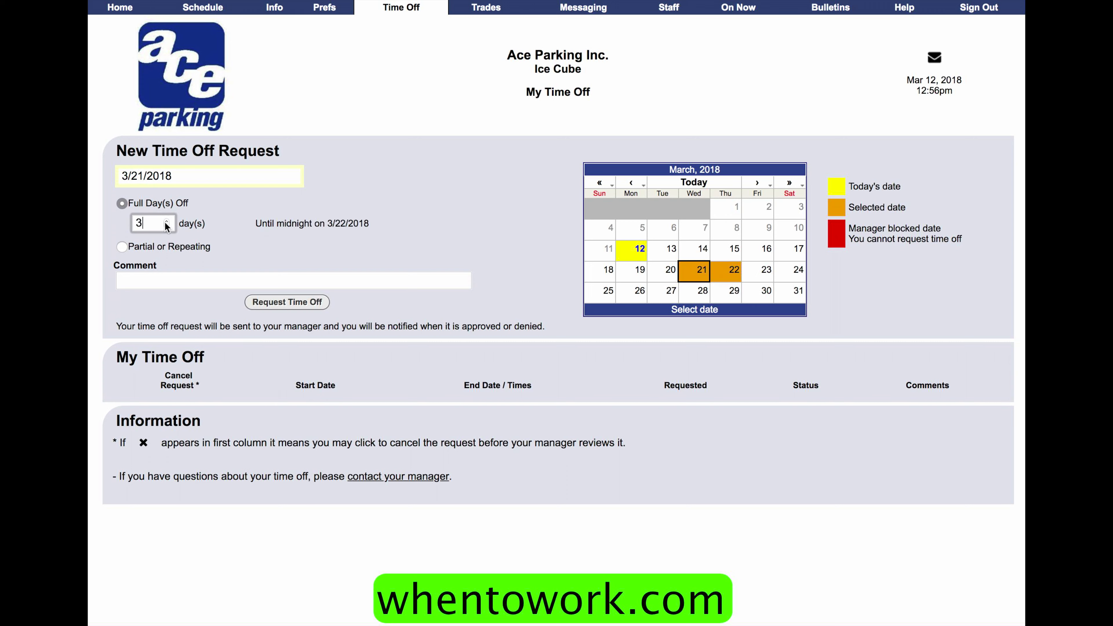
click(166, 221)
click(157, 282)
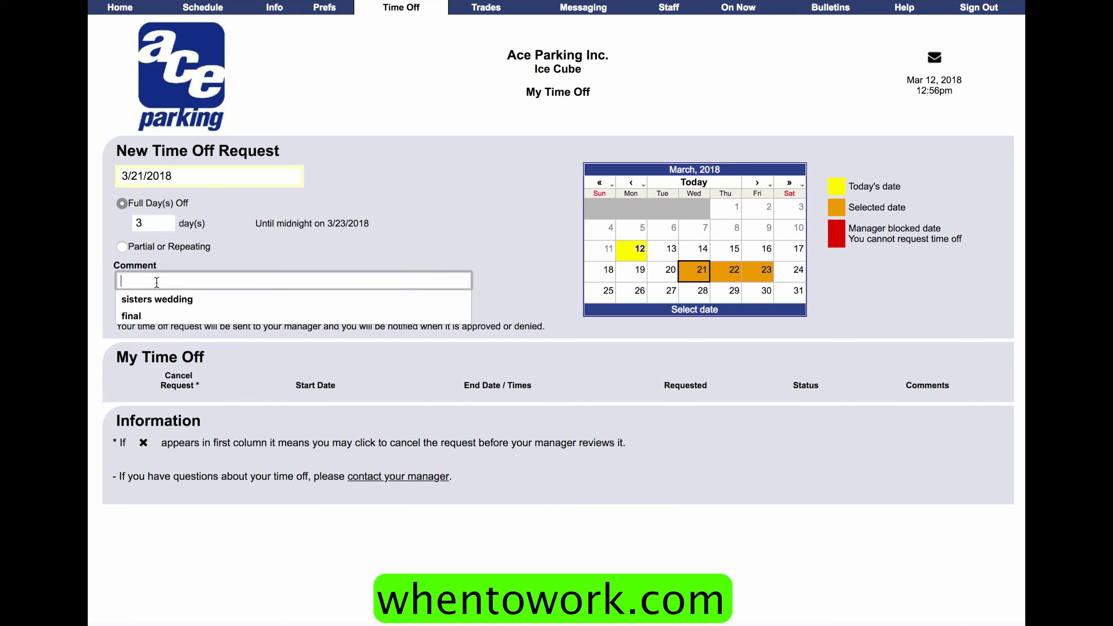
click(158, 299)
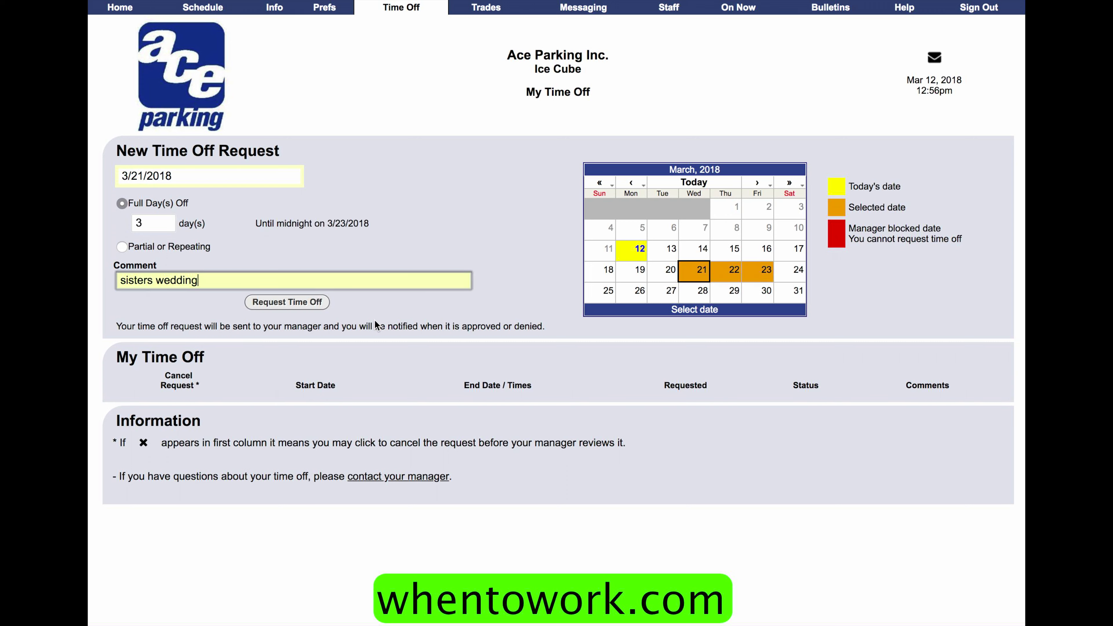
click(314, 302)
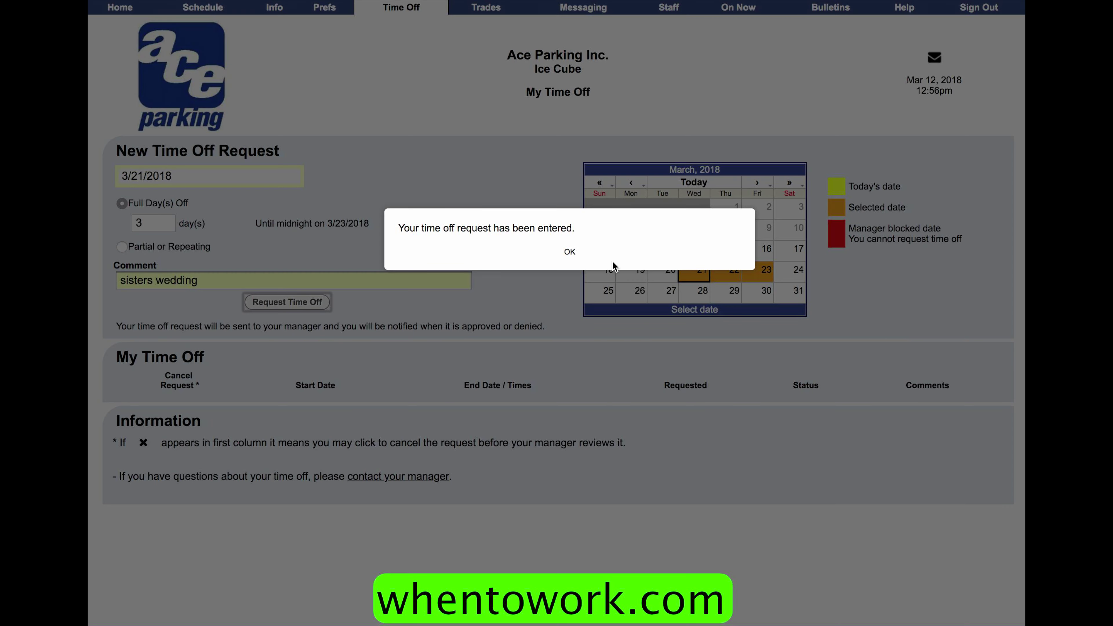
click(572, 251)
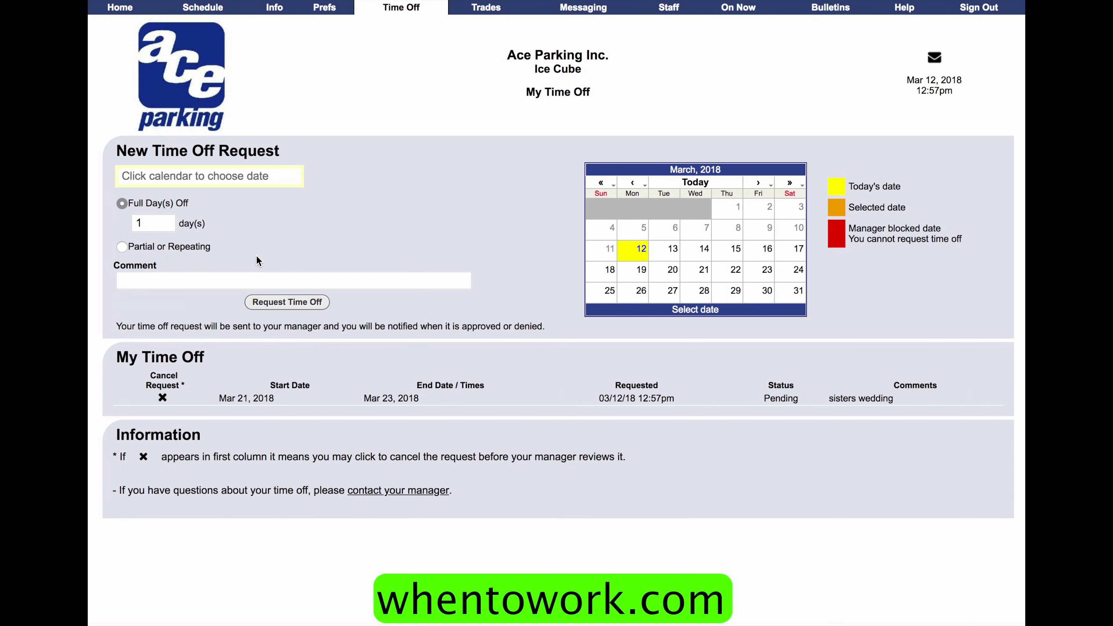
Set up a partial-day time off request for 3/15/2018 from 8:00 AM to 2:00 PM.
click(122, 247)
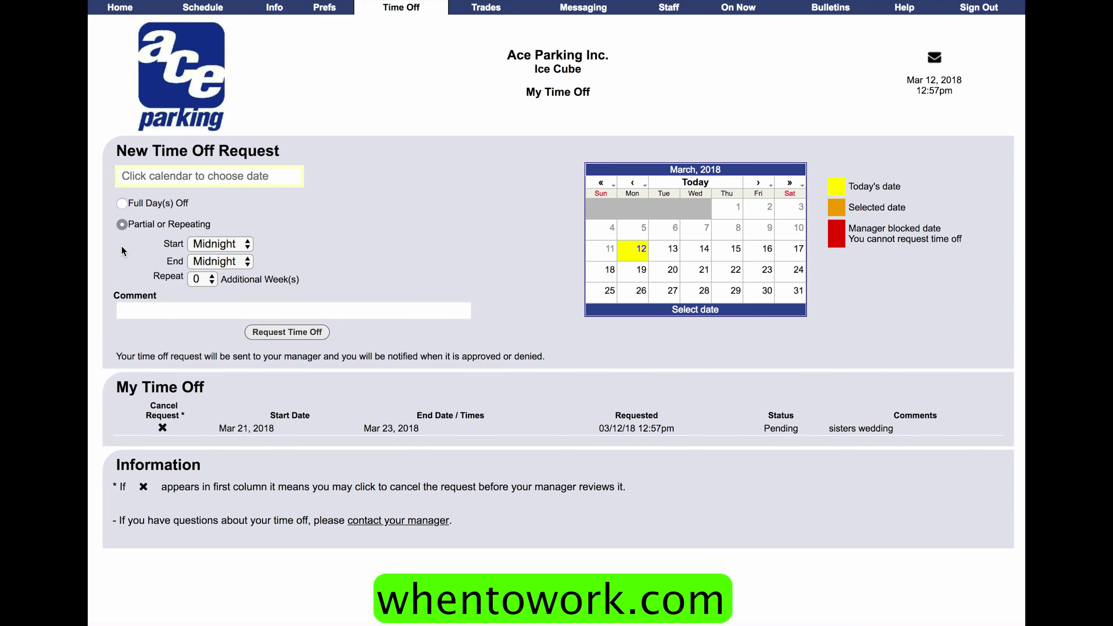
click(731, 249)
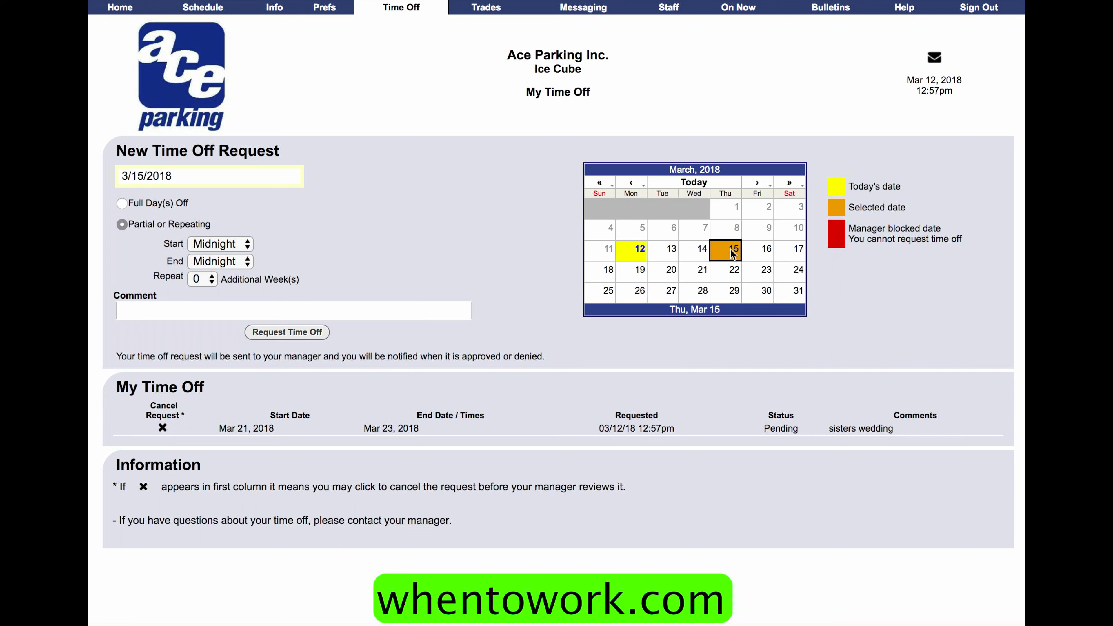
click(241, 246)
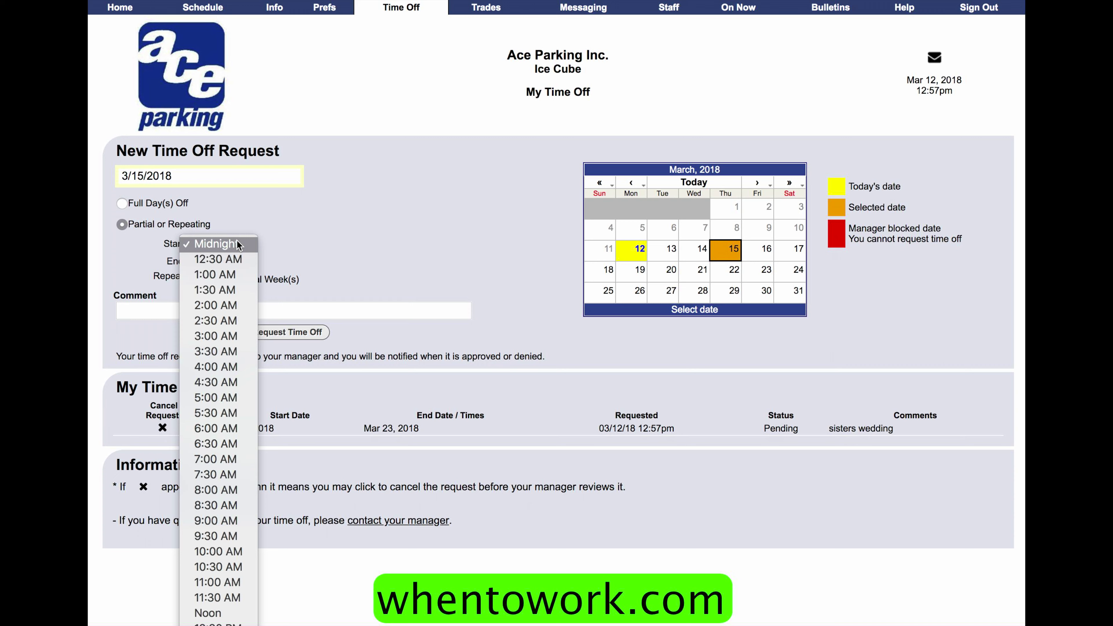
click(228, 490)
click(219, 261)
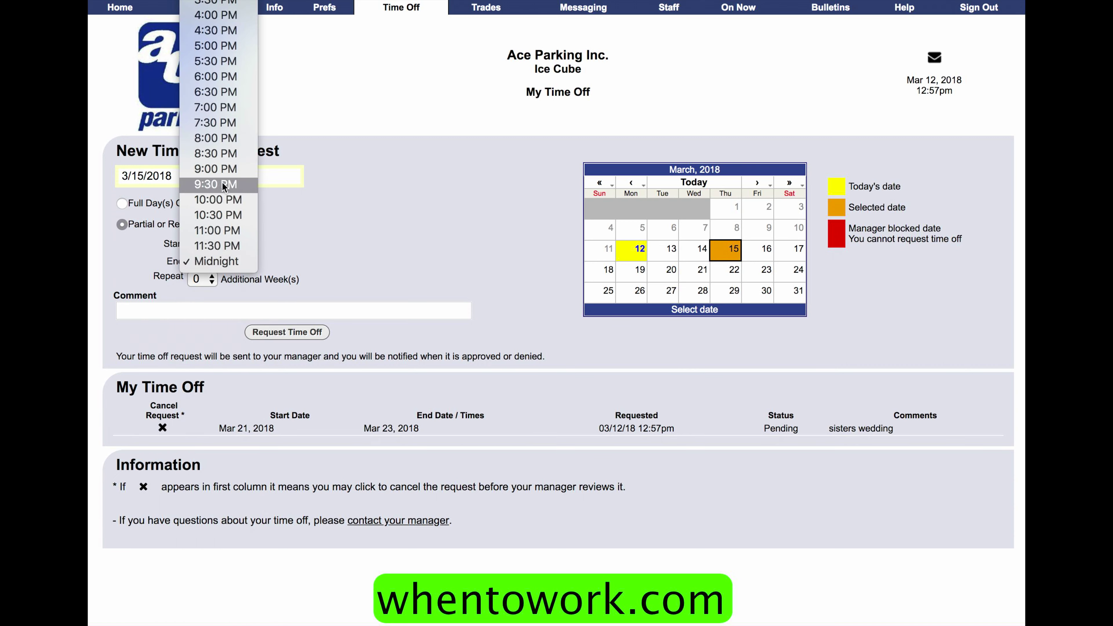
click(216, 9)
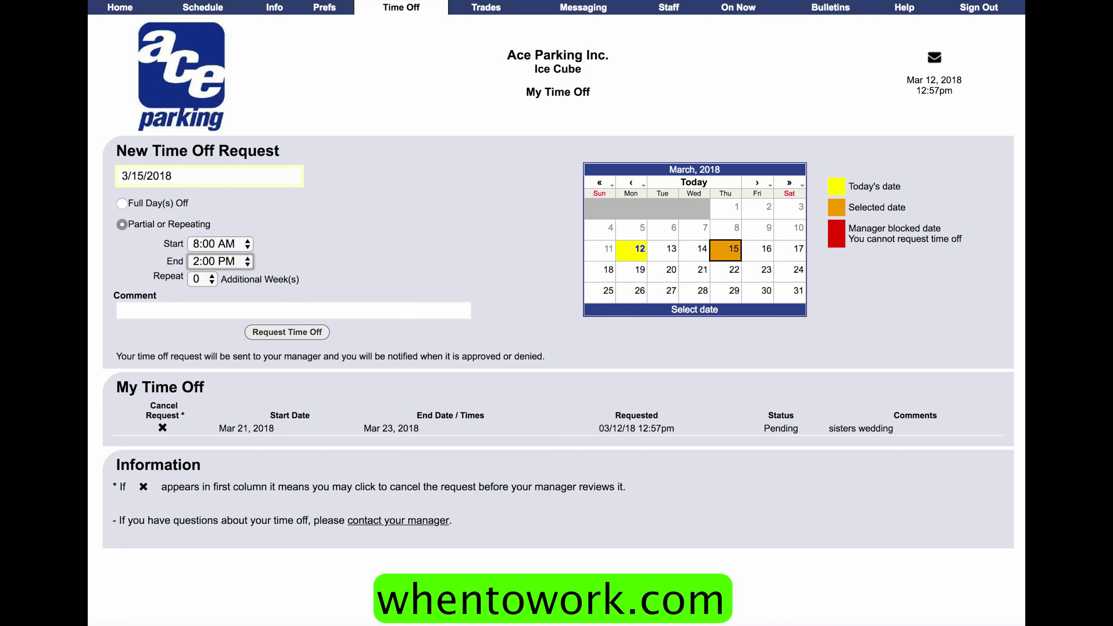
Add the comment "final" to the partial-day time off request and submit it.
click(176, 311)
click(153, 346)
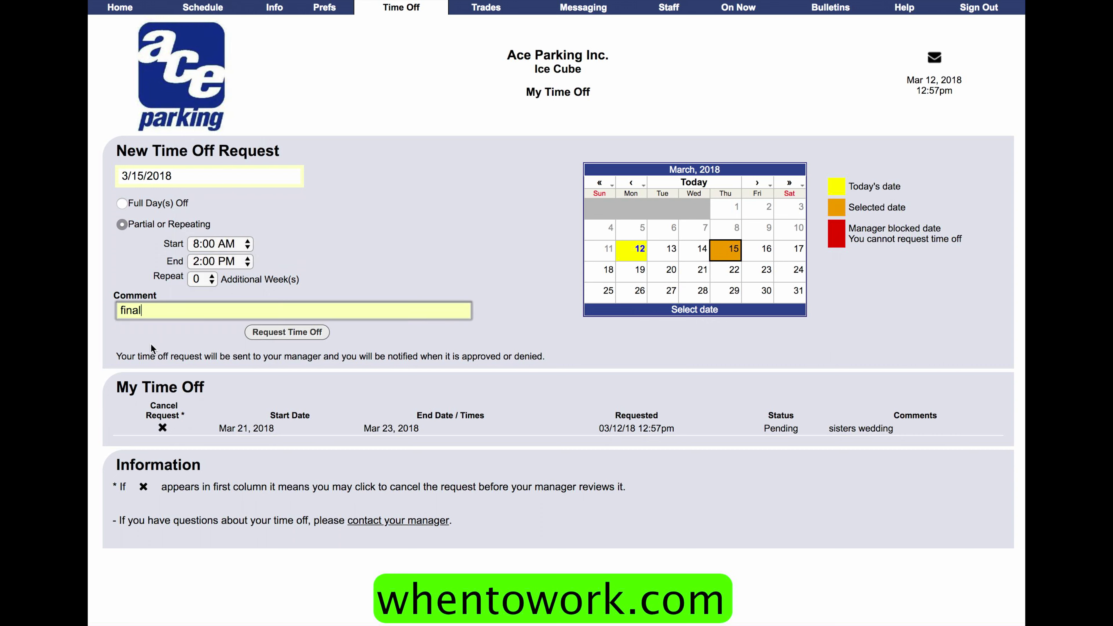
click(265, 331)
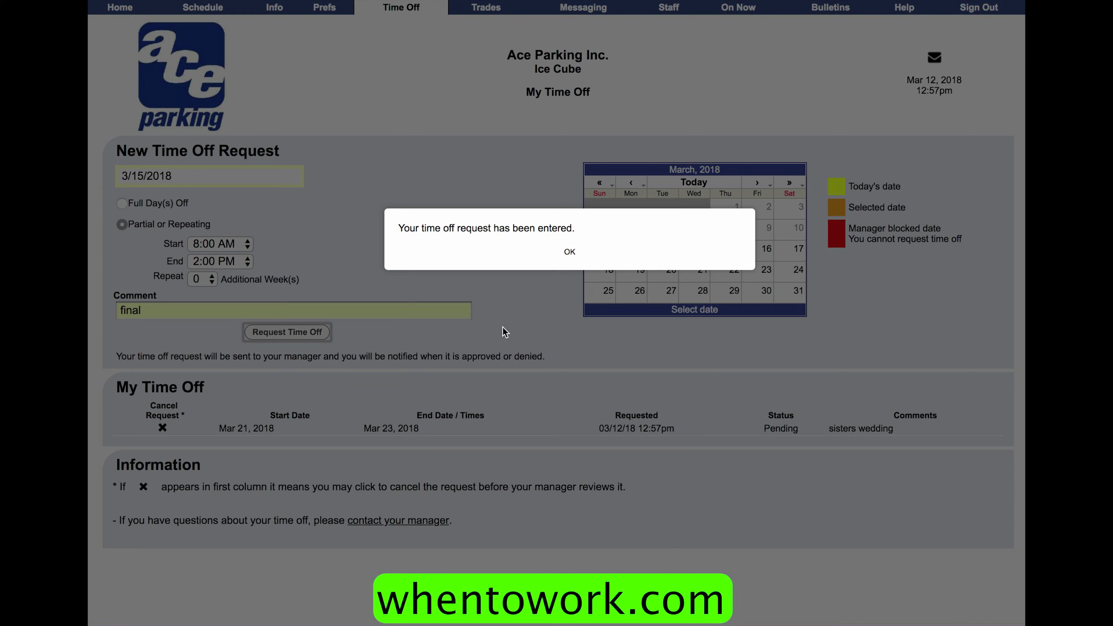
click(569, 251)
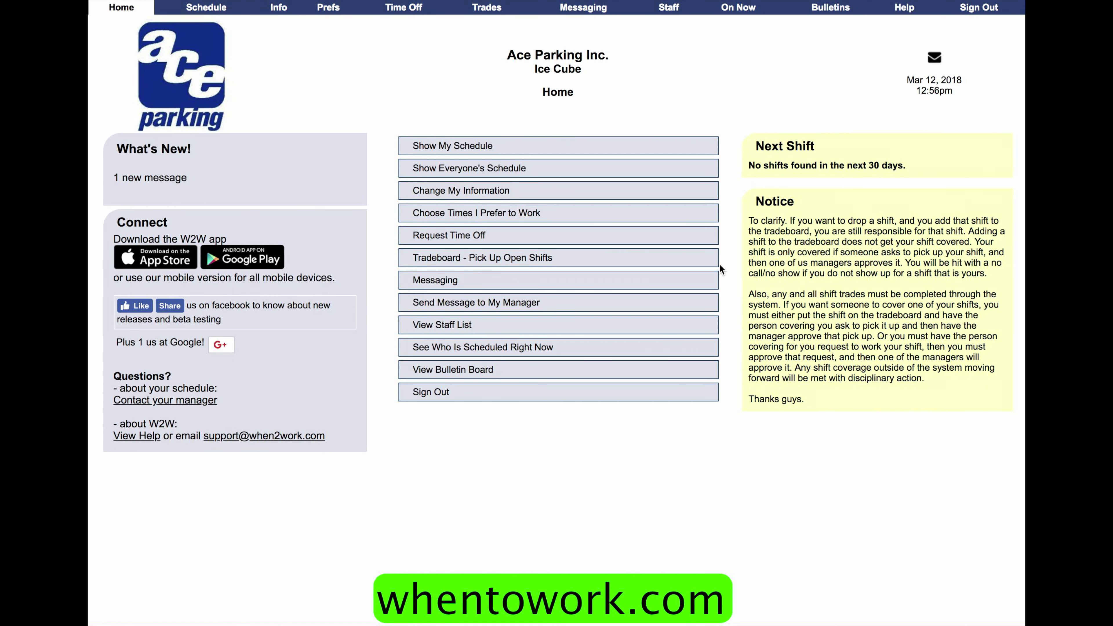
Request the posted Captain shift on Sunday, 3/18/2018, 5pm - 10pm at Donovans from the tradeboard and confirm the pickup.
click(695, 263)
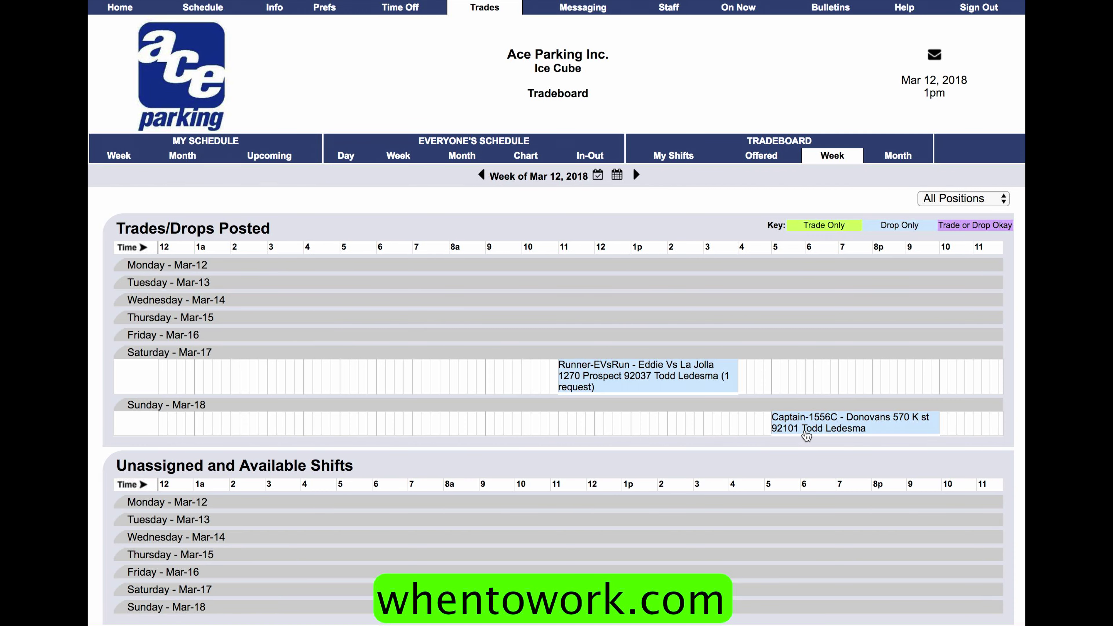
click(816, 433)
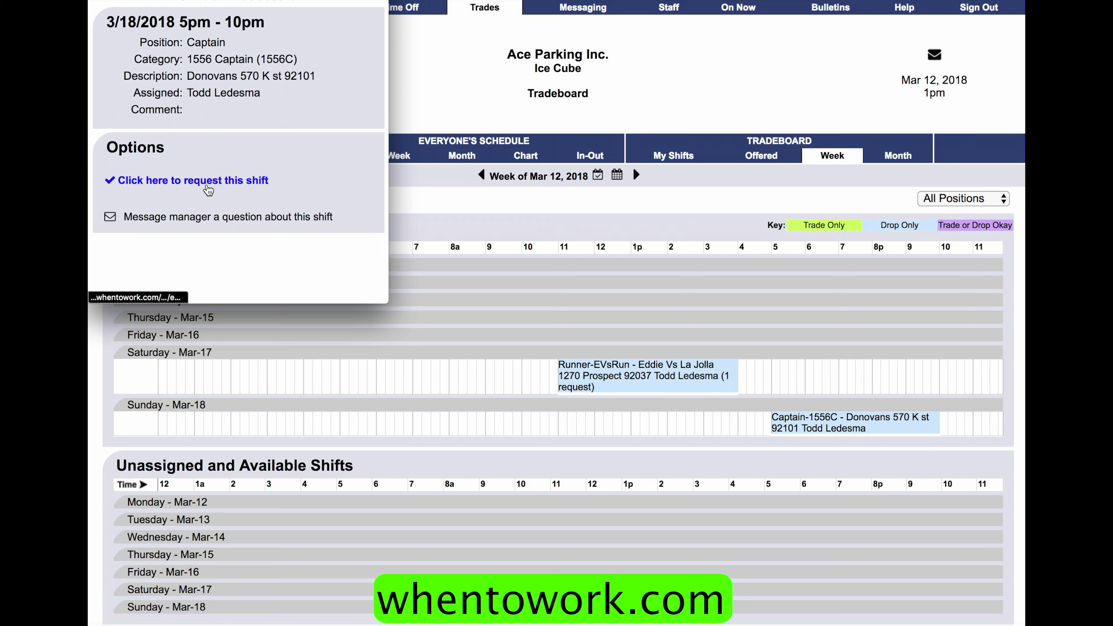
click(209, 189)
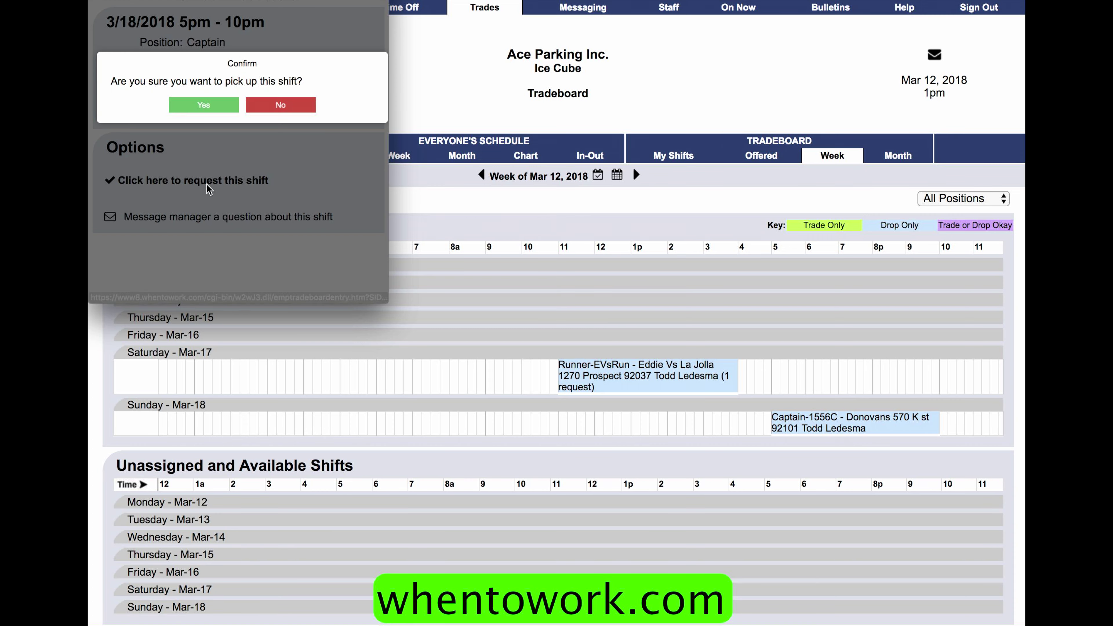
click(212, 108)
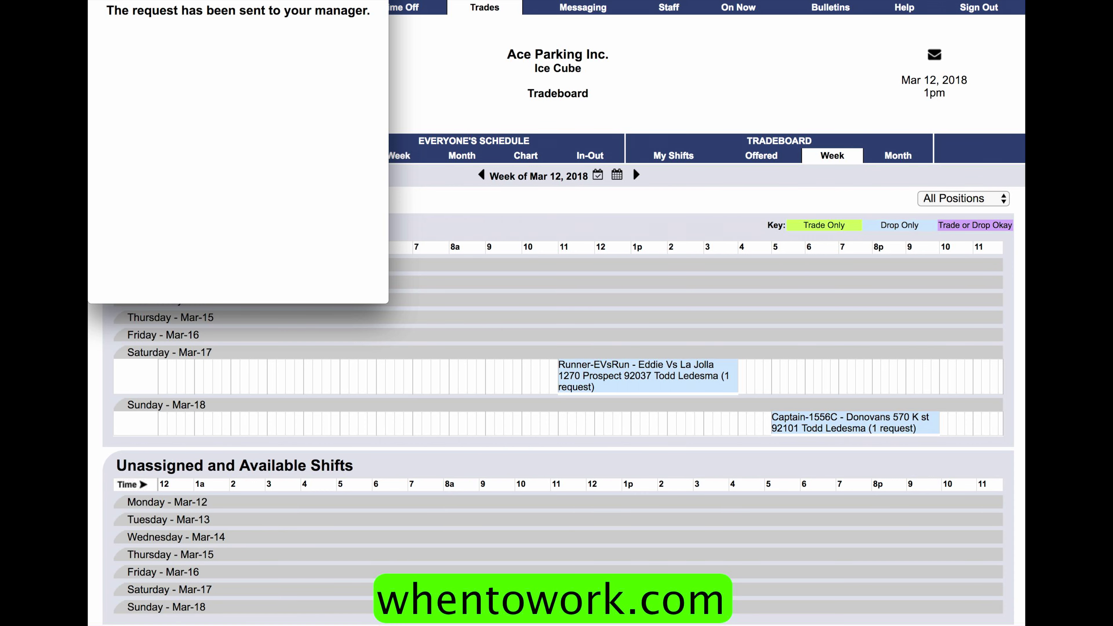
click(96, 1)
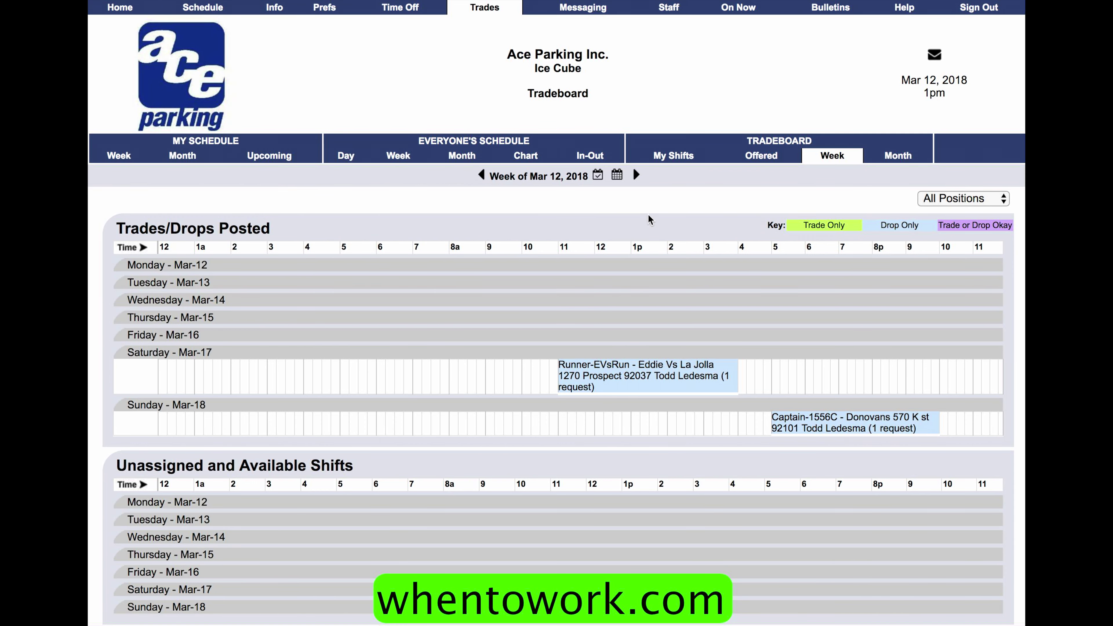
Request the unassigned Runner shift at Palomar Hospital on Mar 20, 2018, 10am - 3:45pm, from the tradeboard's week of Mar 19.
mouse_move(636, 176)
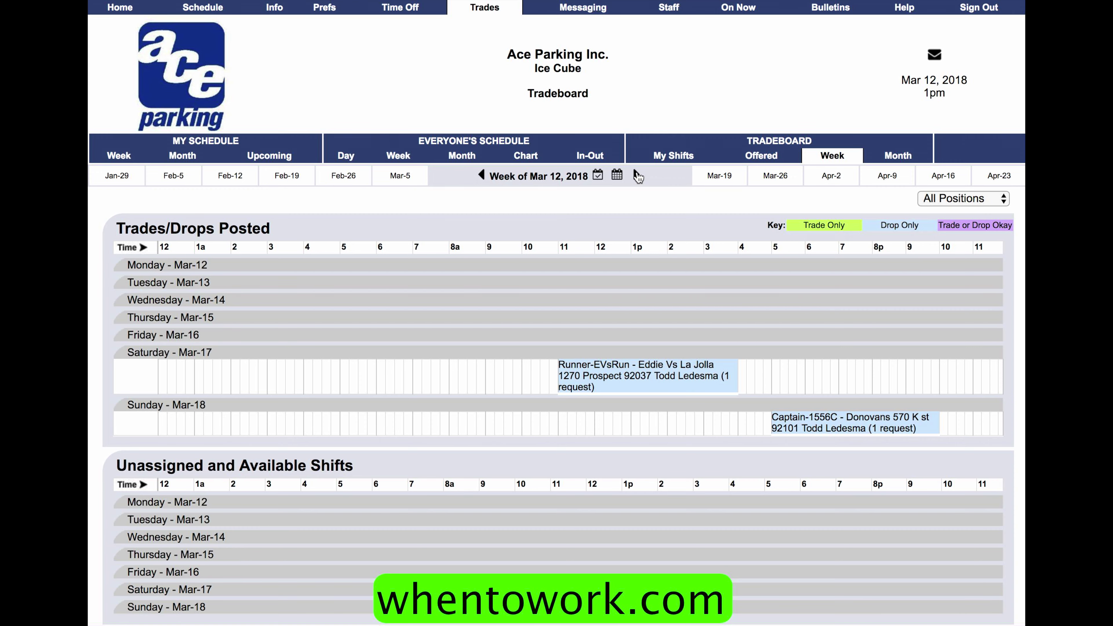
click(636, 175)
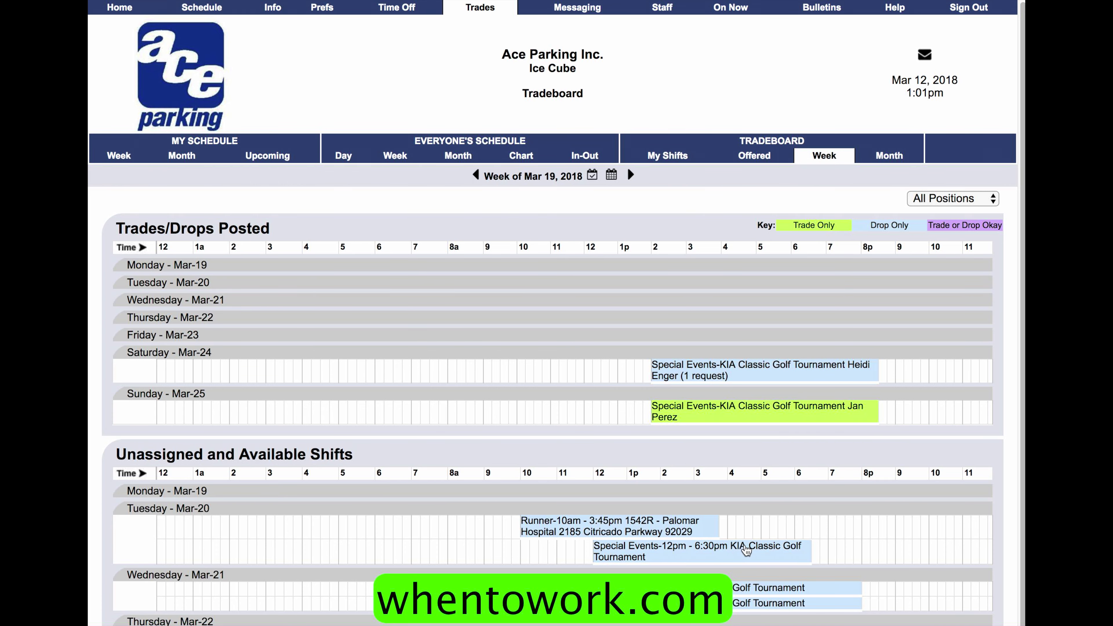
scroll(756, 560, down, 1)
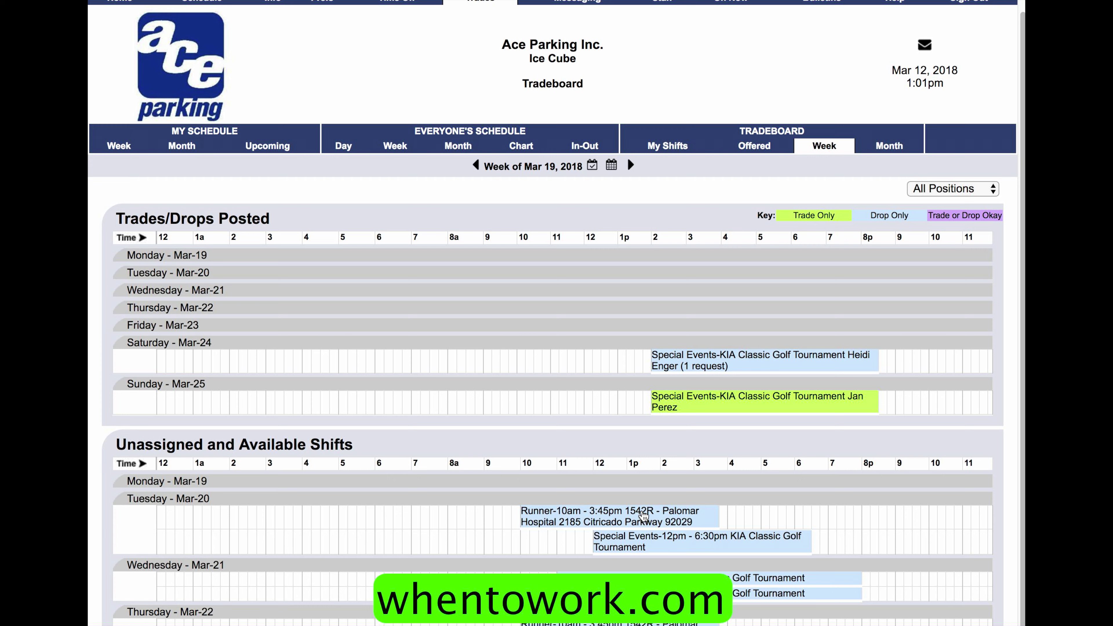
click(644, 516)
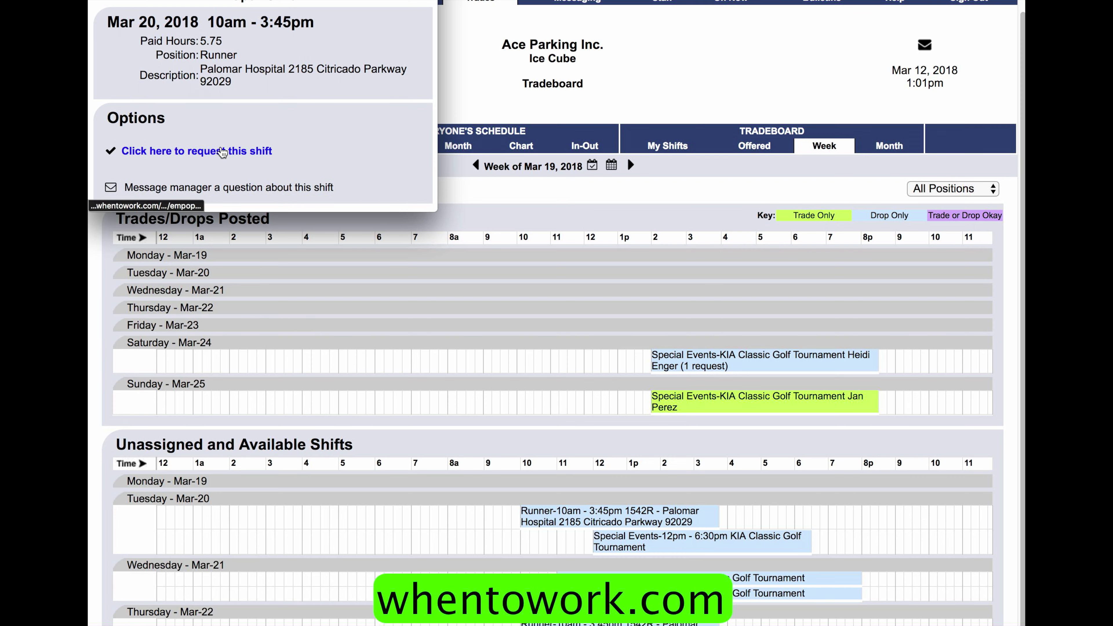
click(222, 151)
click(241, 83)
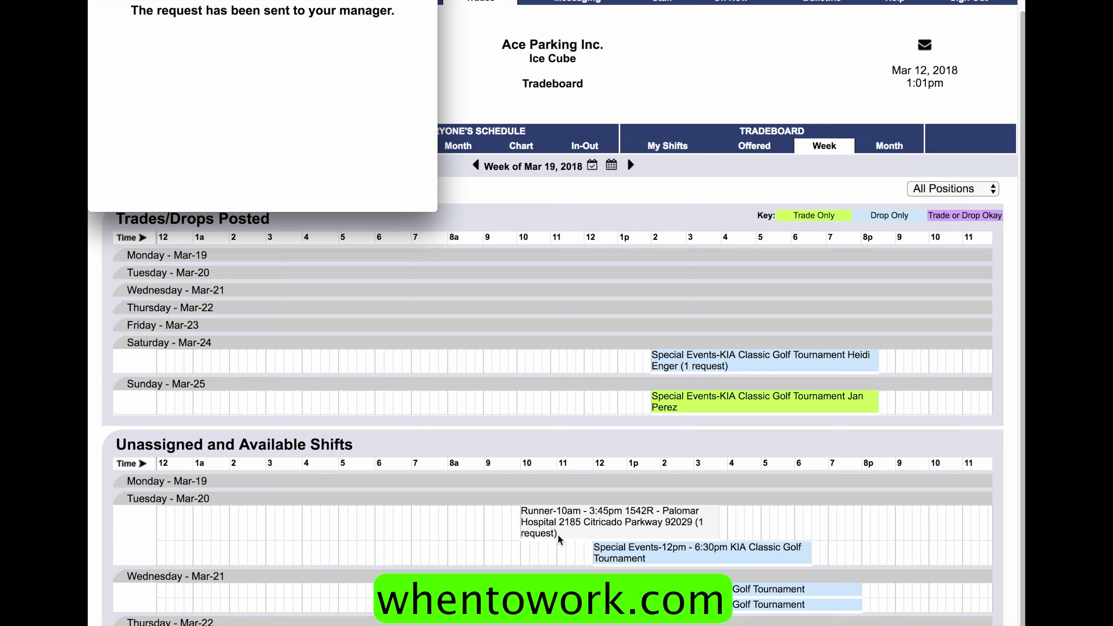
click(418, 1)
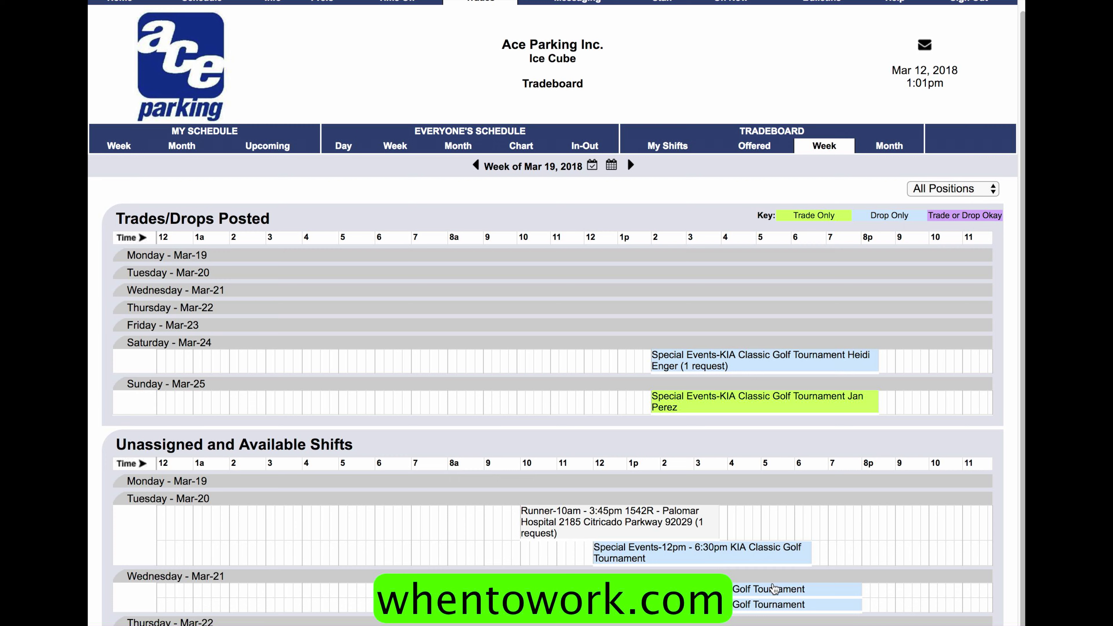
Request the unassigned Special Events shift for the KIA Classic Golf Tournament on Mar 20, 2018, 12pm - 6:30pm, and confirm the pickup.
click(770, 553)
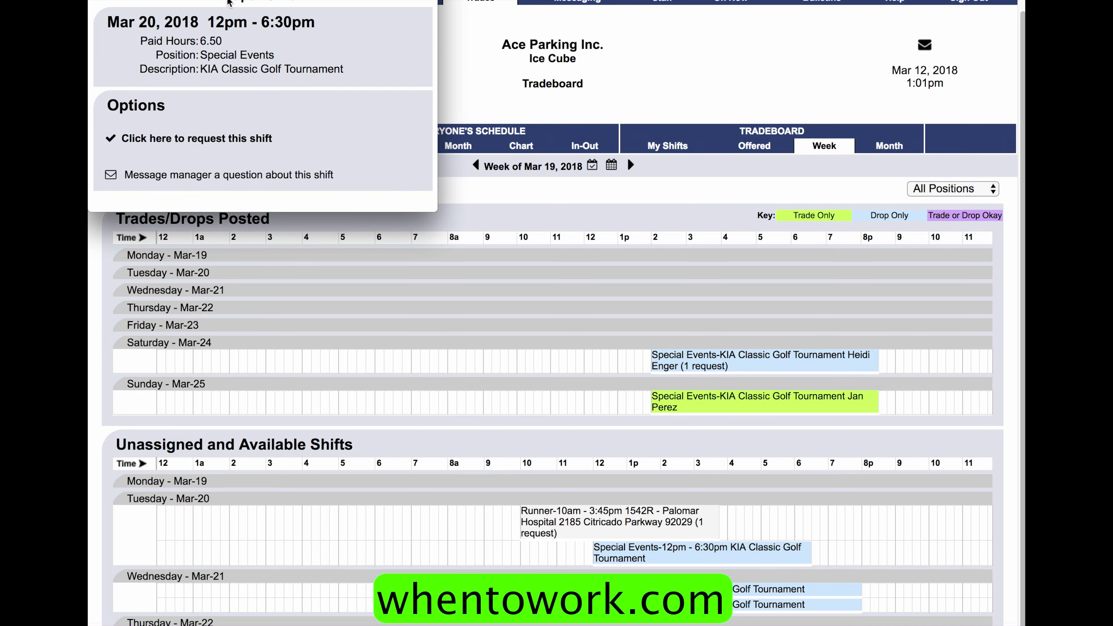
click(213, 138)
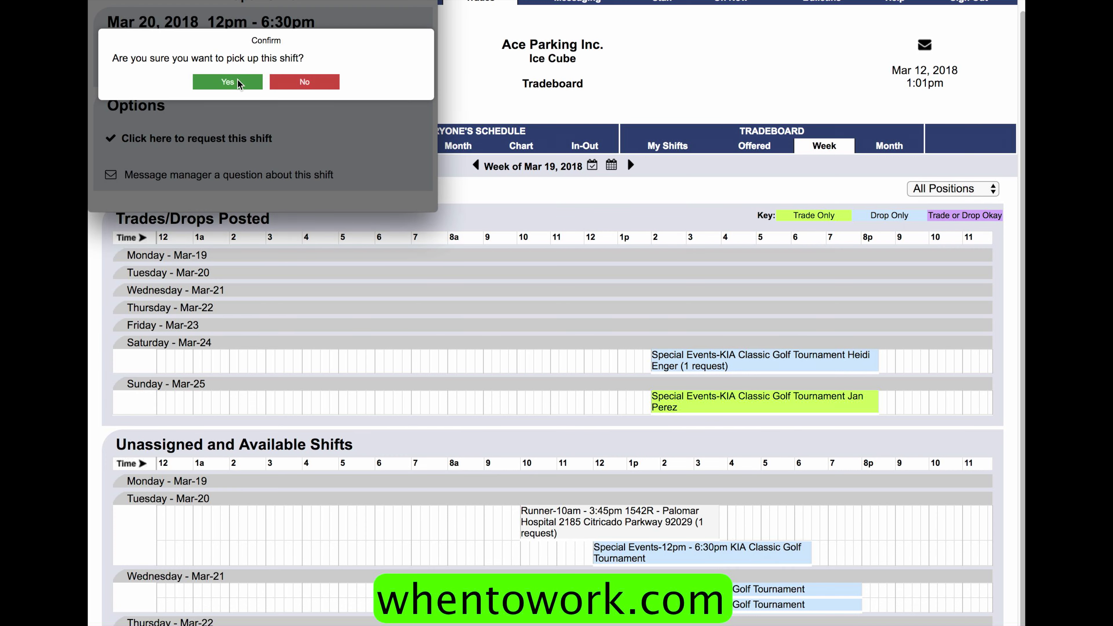
click(228, 82)
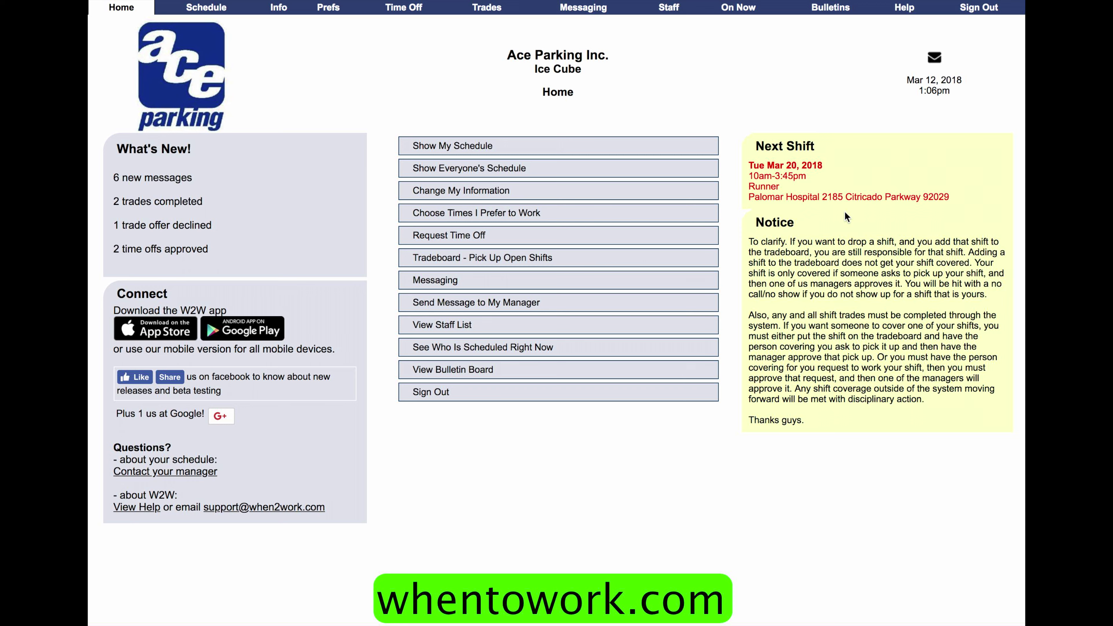
Add the scheduled Mar 20, 2018 Runner shift from My Schedule to the tradeboard with the Either option and return to the home page.
click(543, 151)
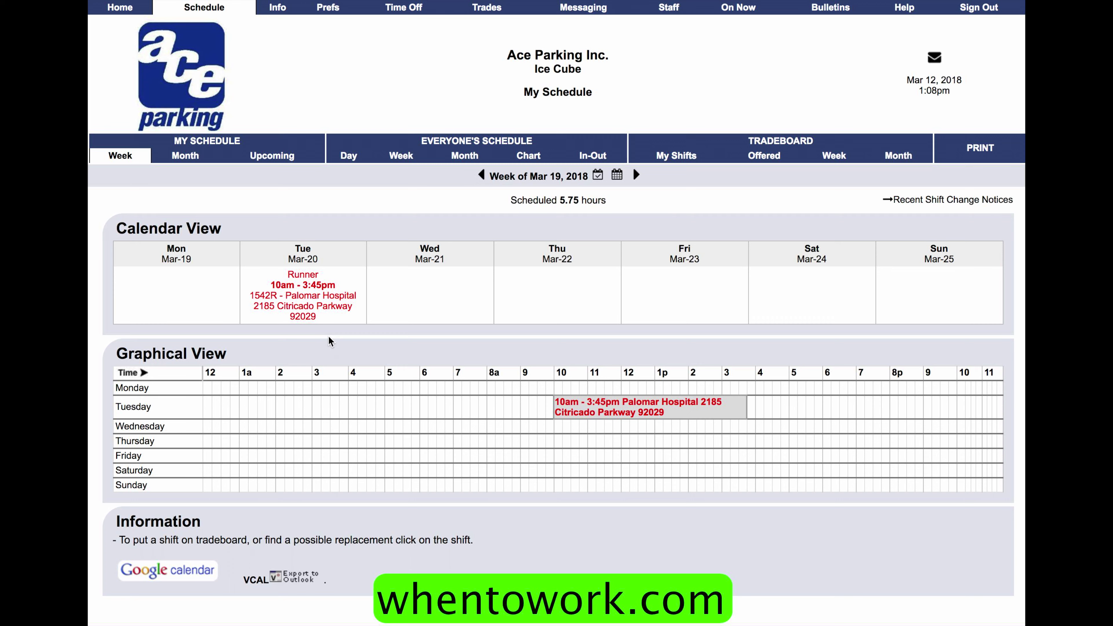
click(301, 312)
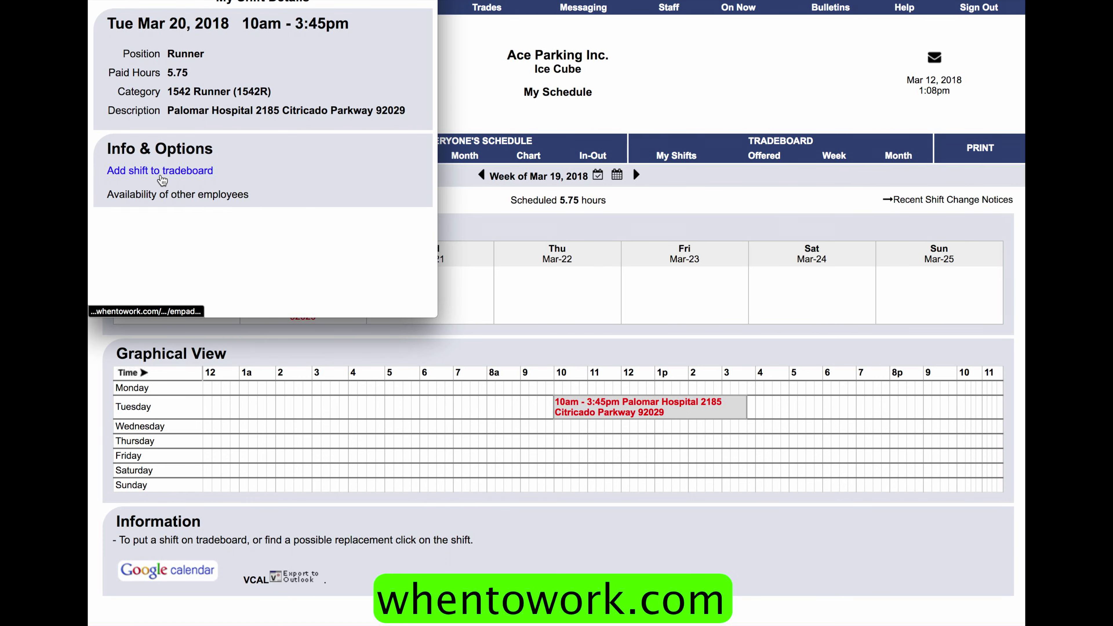
click(161, 175)
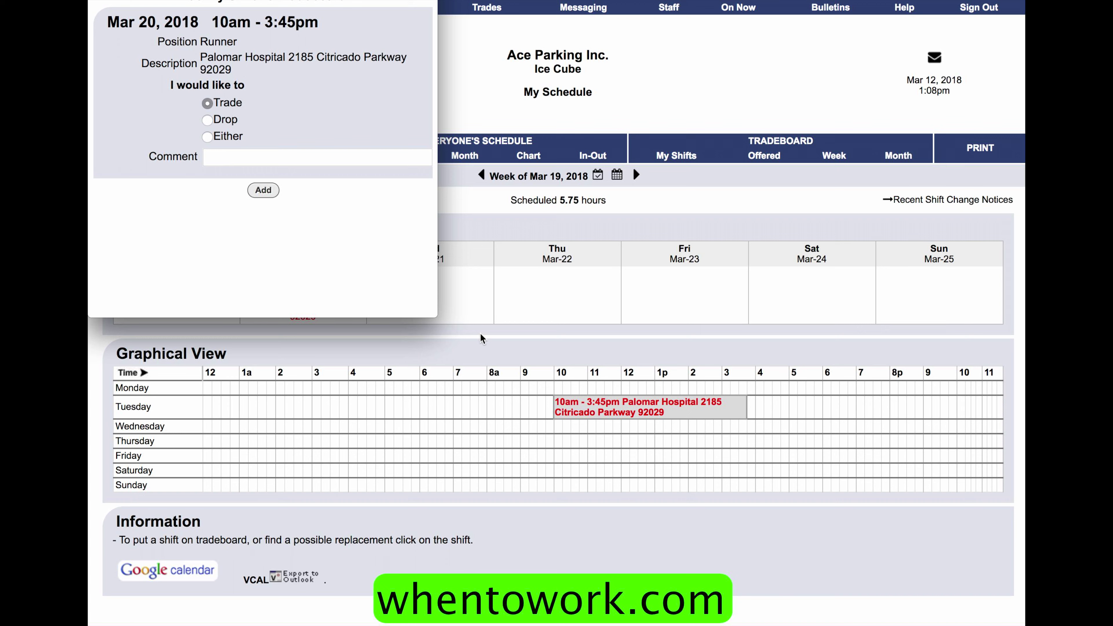
click(234, 103)
click(208, 137)
click(209, 121)
click(212, 137)
click(264, 190)
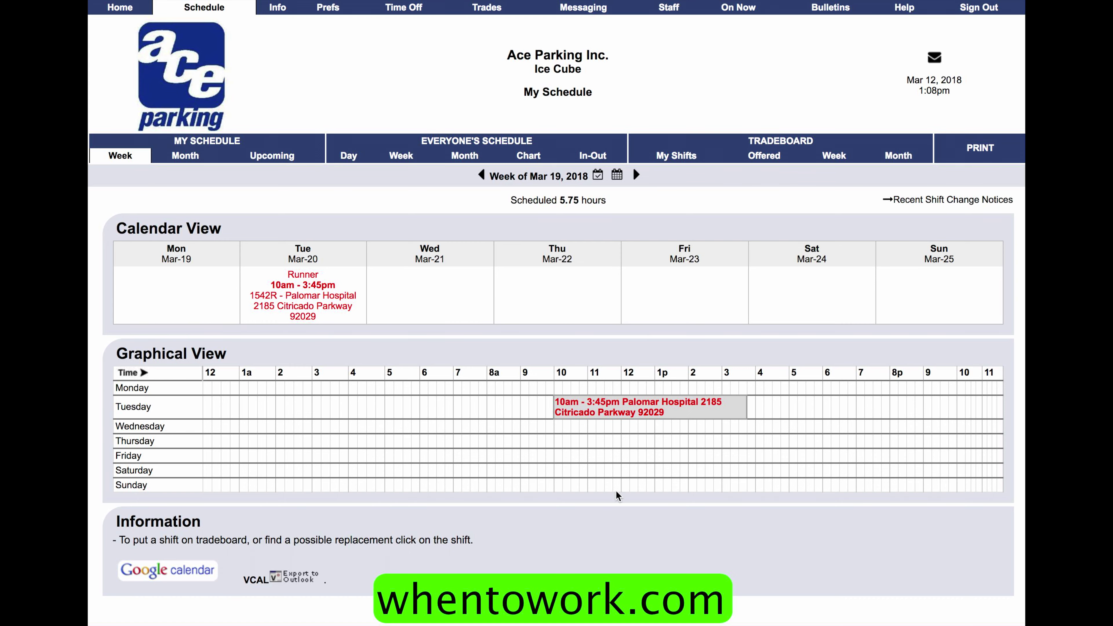
click(120, 7)
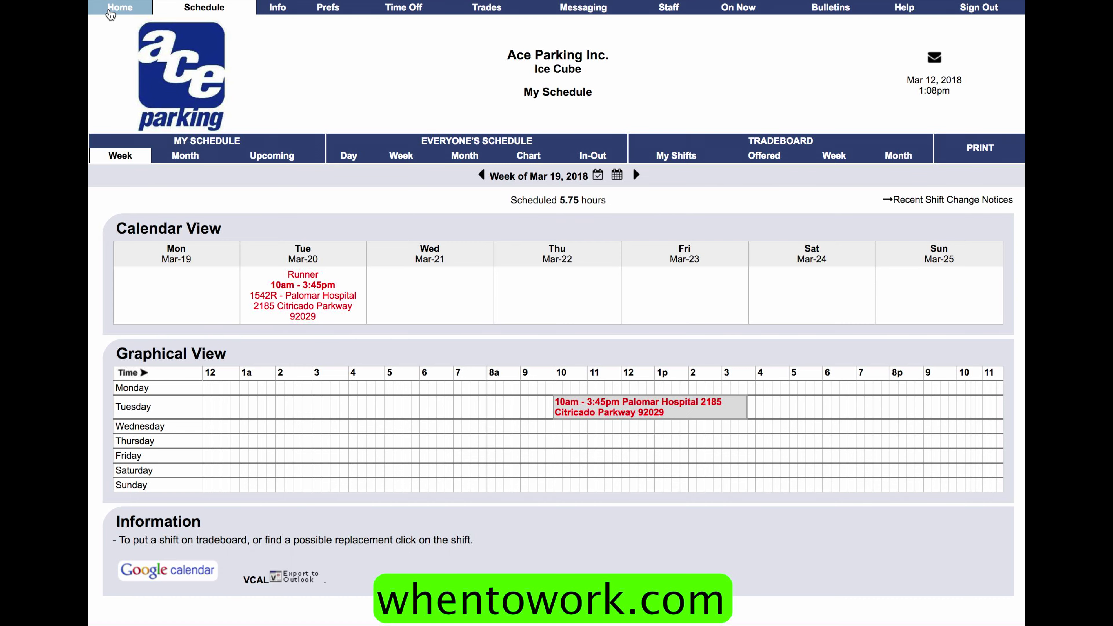